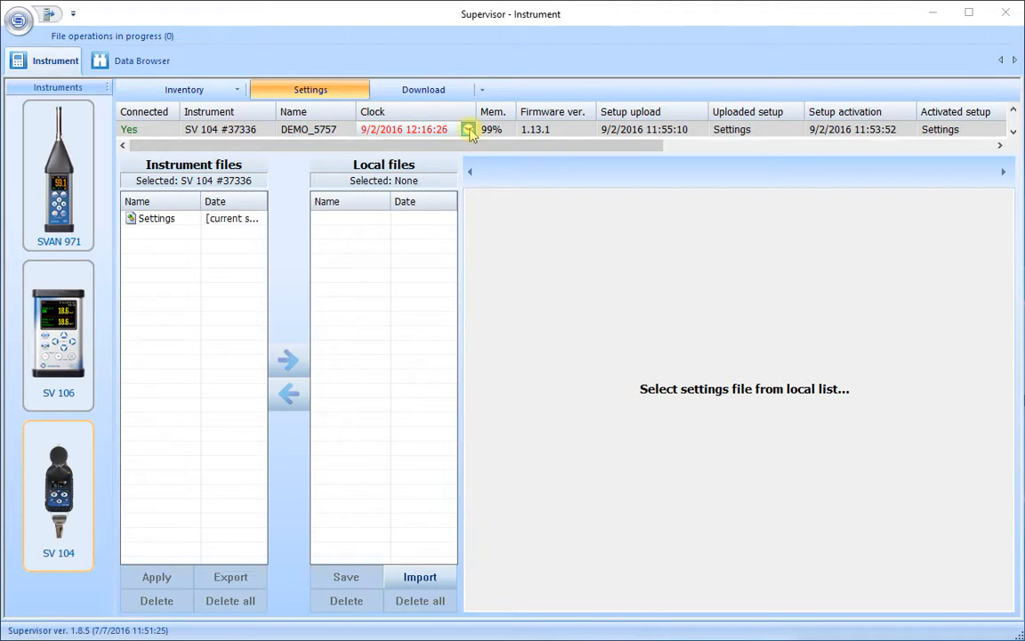
Step: Update the clock of the connected SV 104 dosimeter and acknowledge the update
left_click(468, 130)
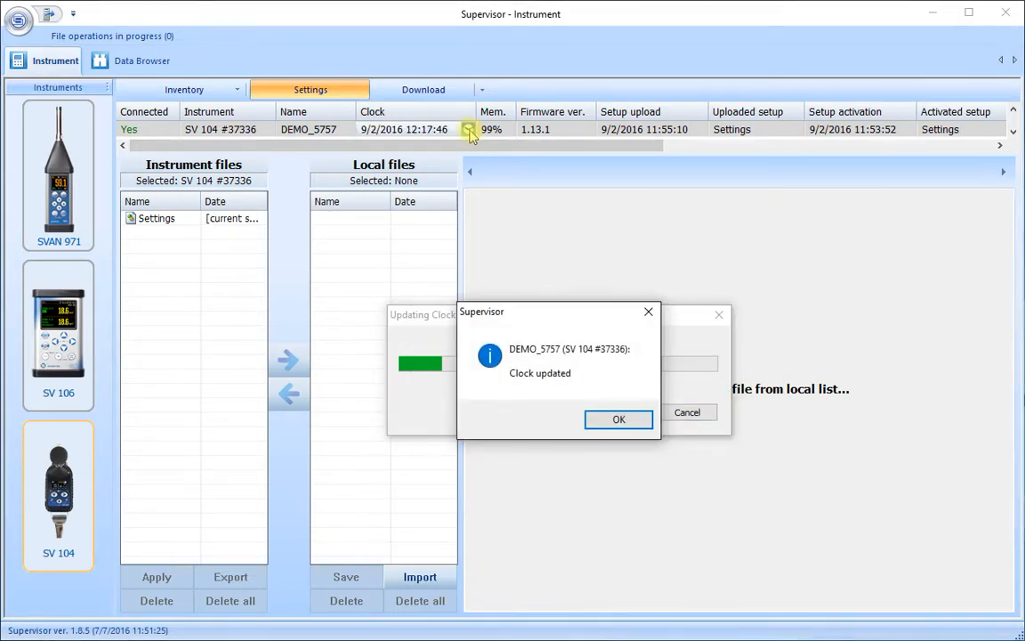
left_click(594, 419)
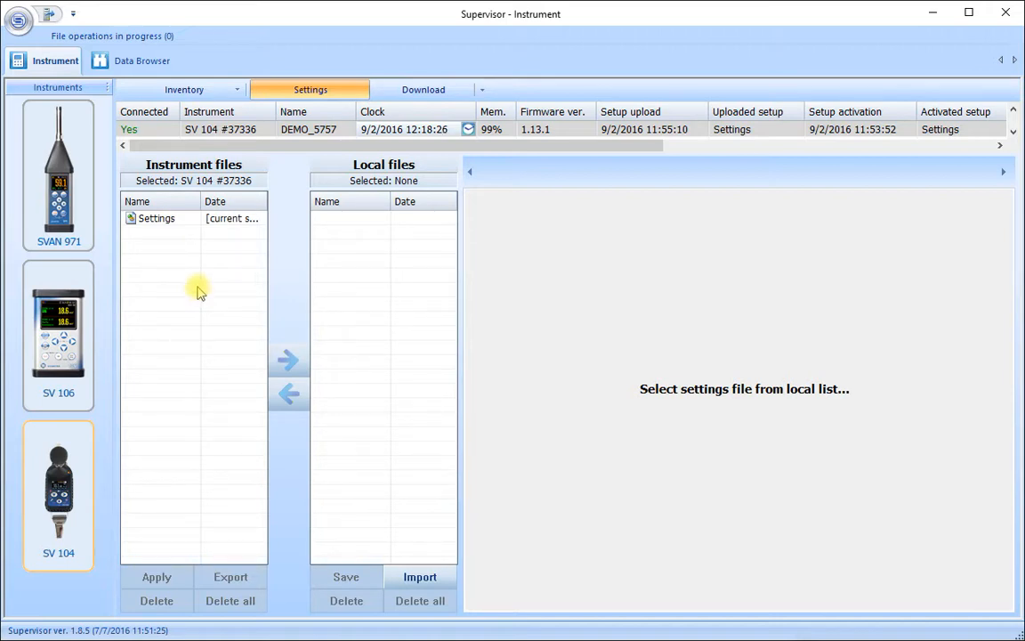
Step: Copy the instrument's Settings file to the local files and duplicate the local copy
left_click(155, 221)
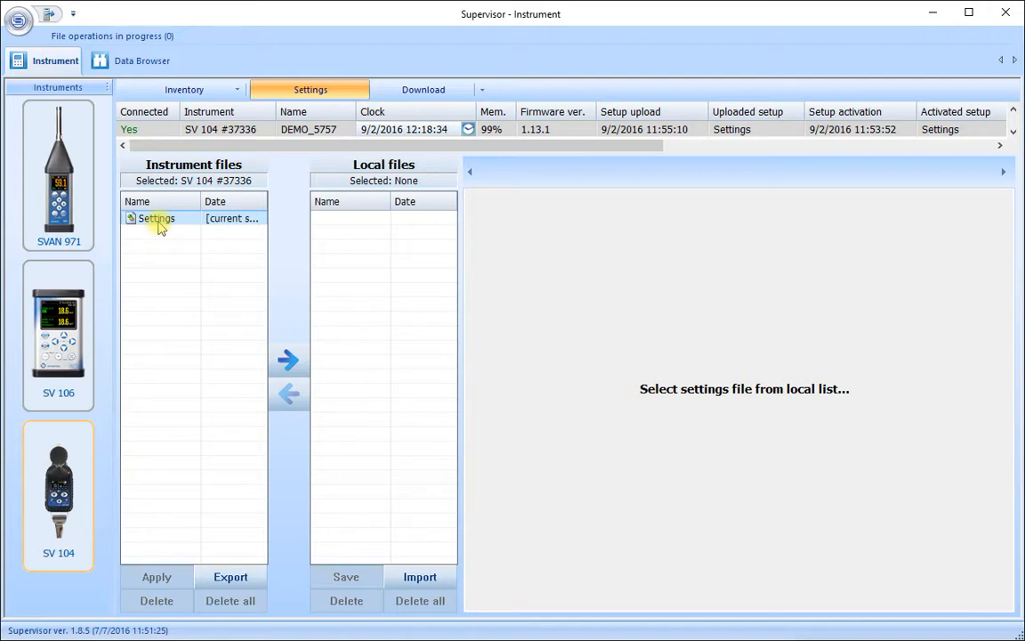
left_click(294, 363)
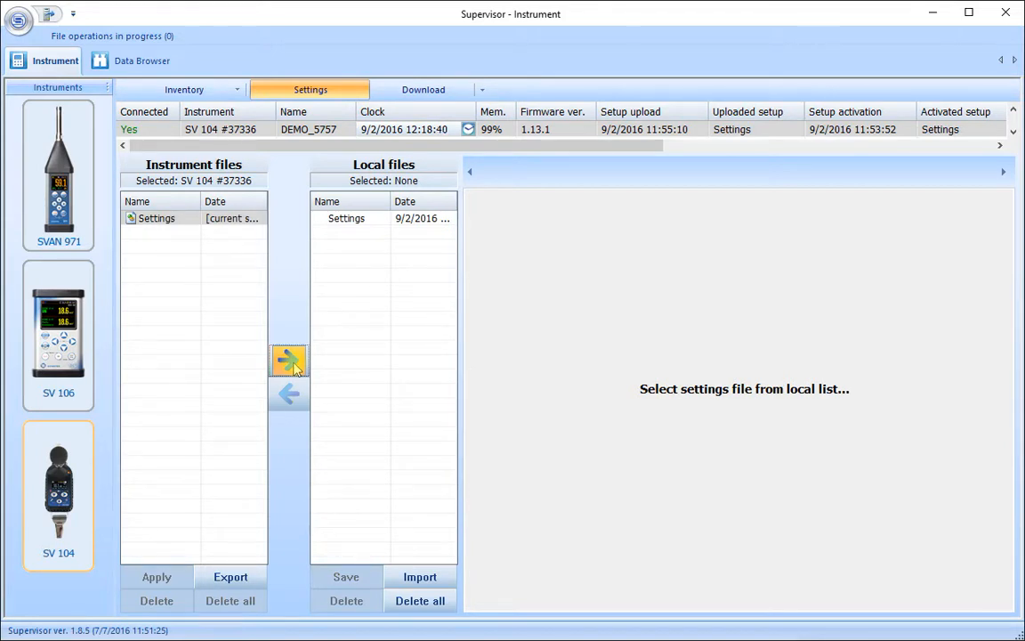
left_click(361, 223)
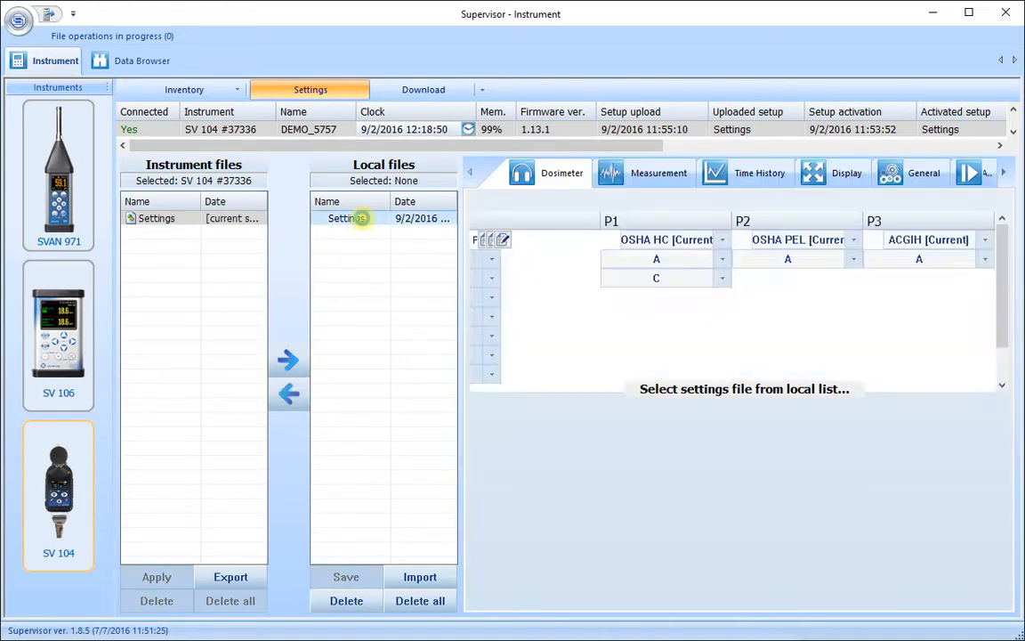
right_click(361, 223)
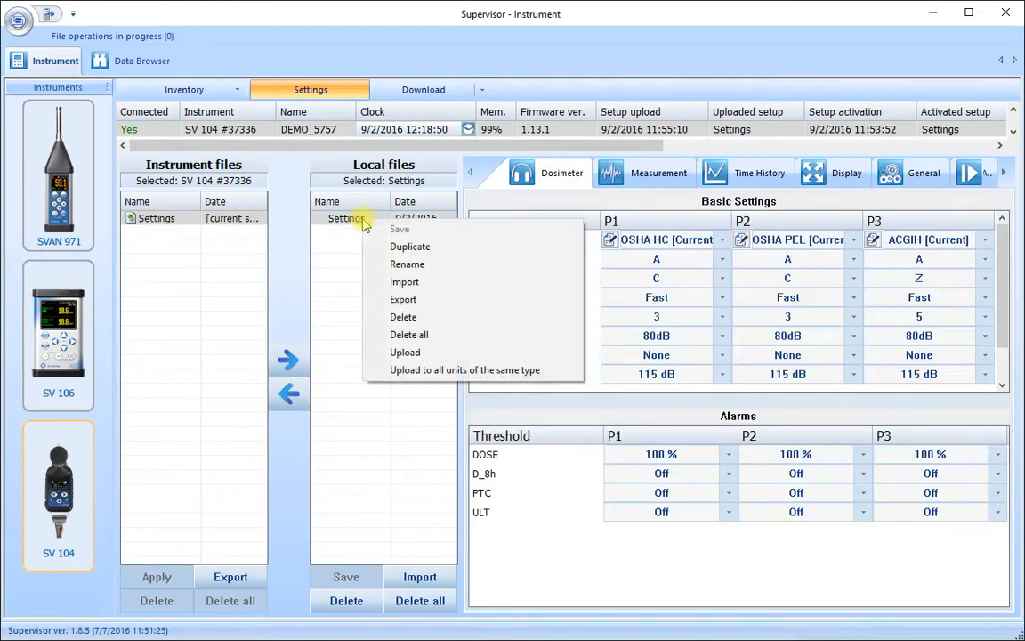
left_click(399, 246)
left_click(381, 235)
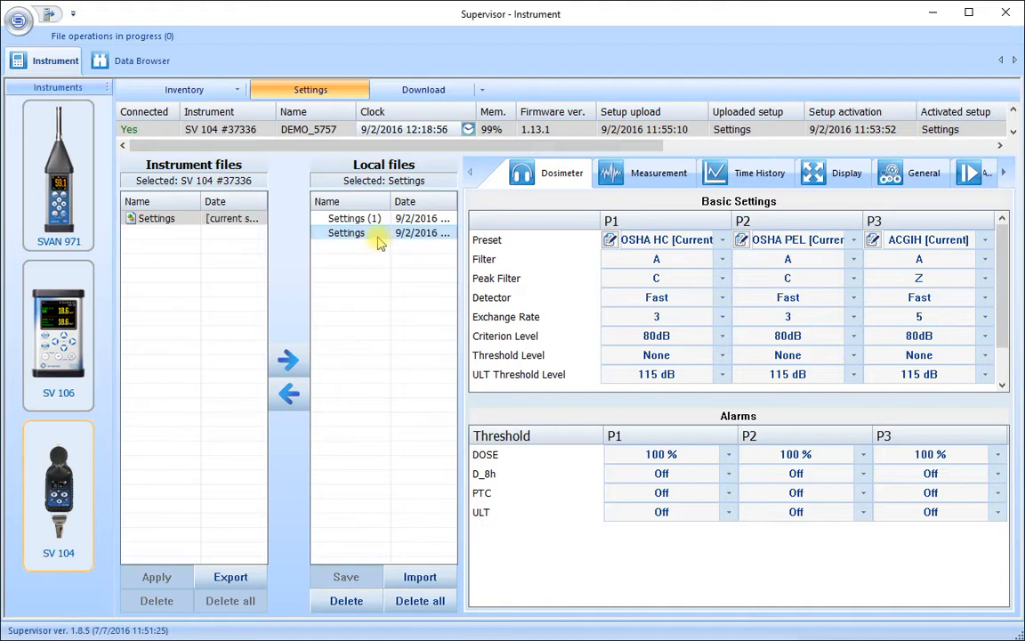
Step: Rename the duplicated local file Settings (1) as BASIC
left_click(378, 220)
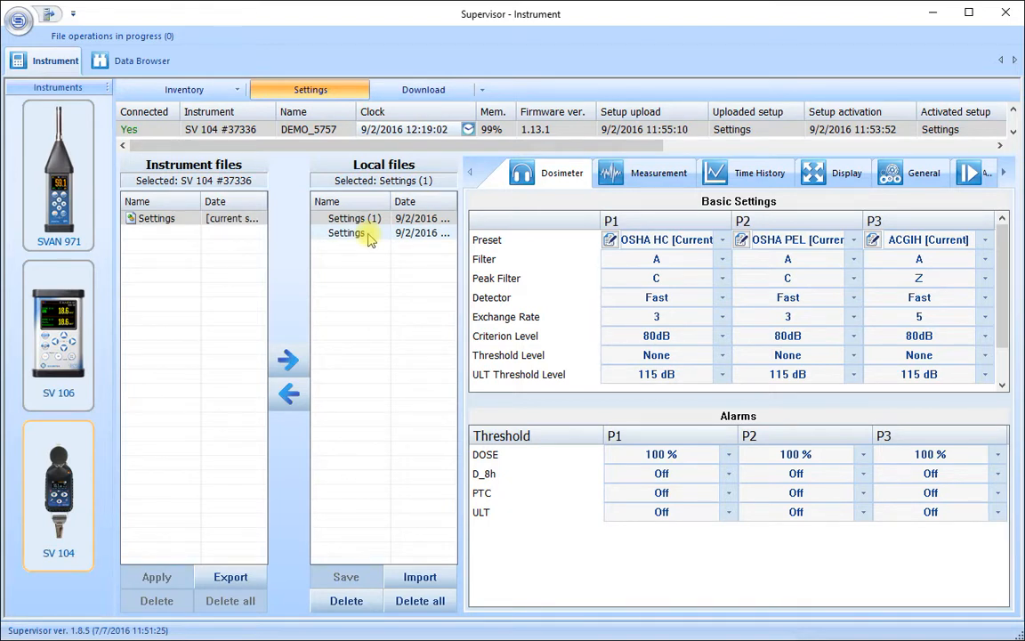
left_click(377, 221)
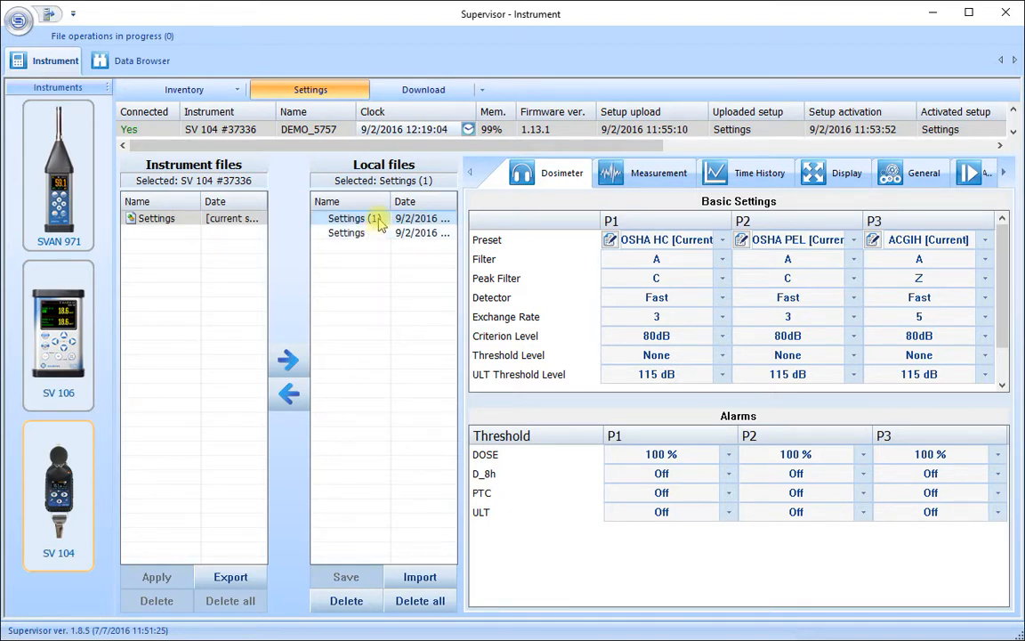
right_click(377, 221)
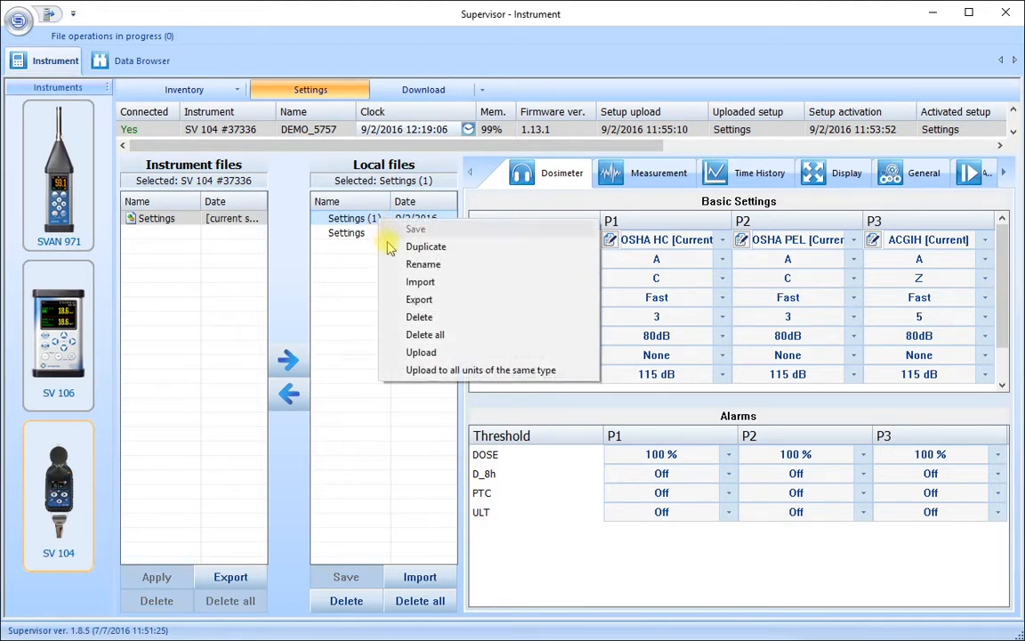
left_click(422, 264)
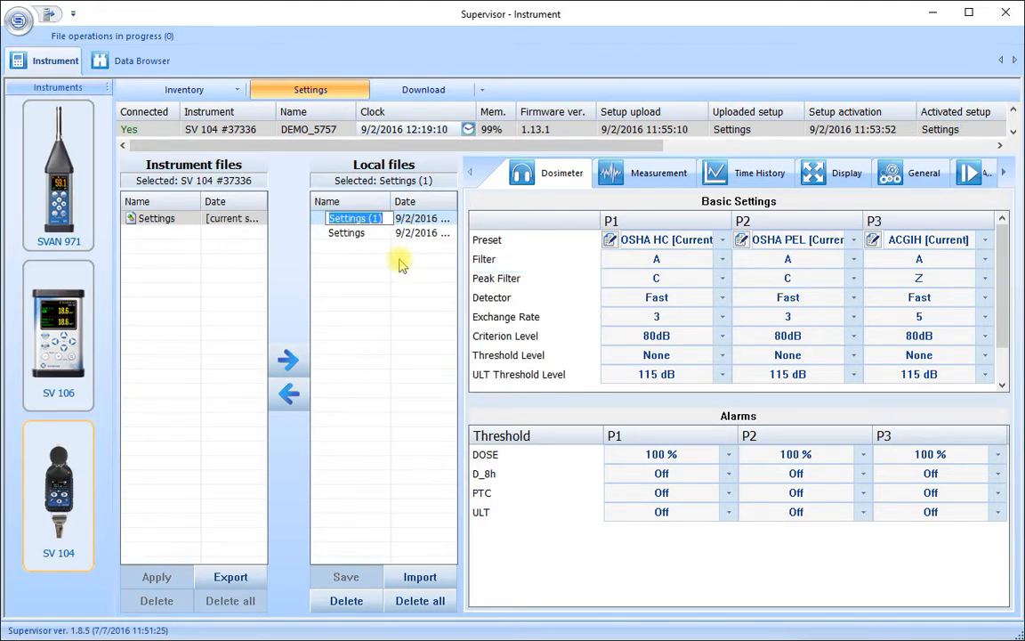
type("BASI")
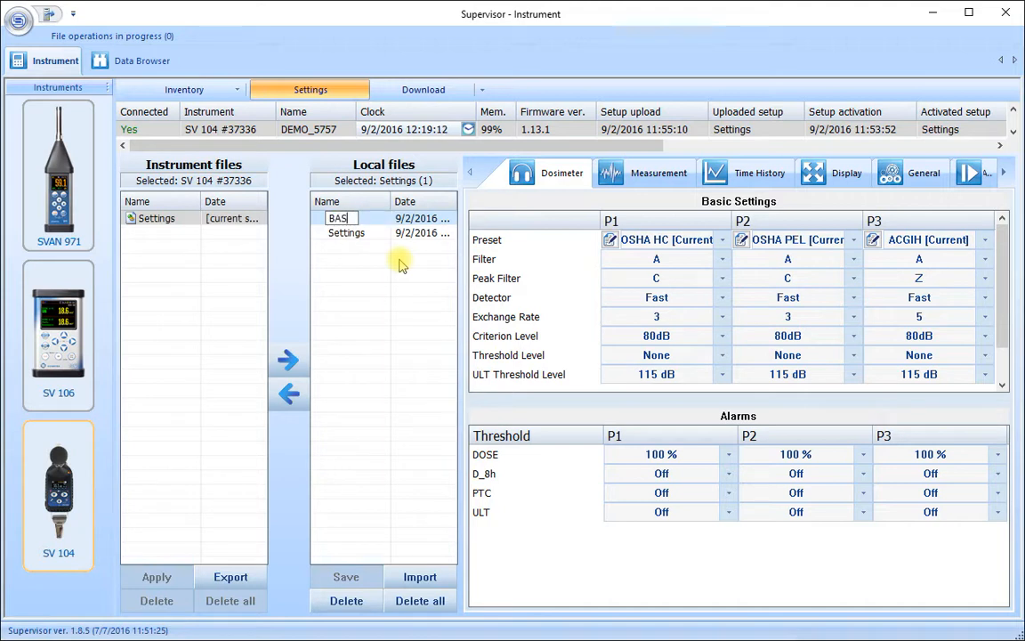
type("C")
key("Return")
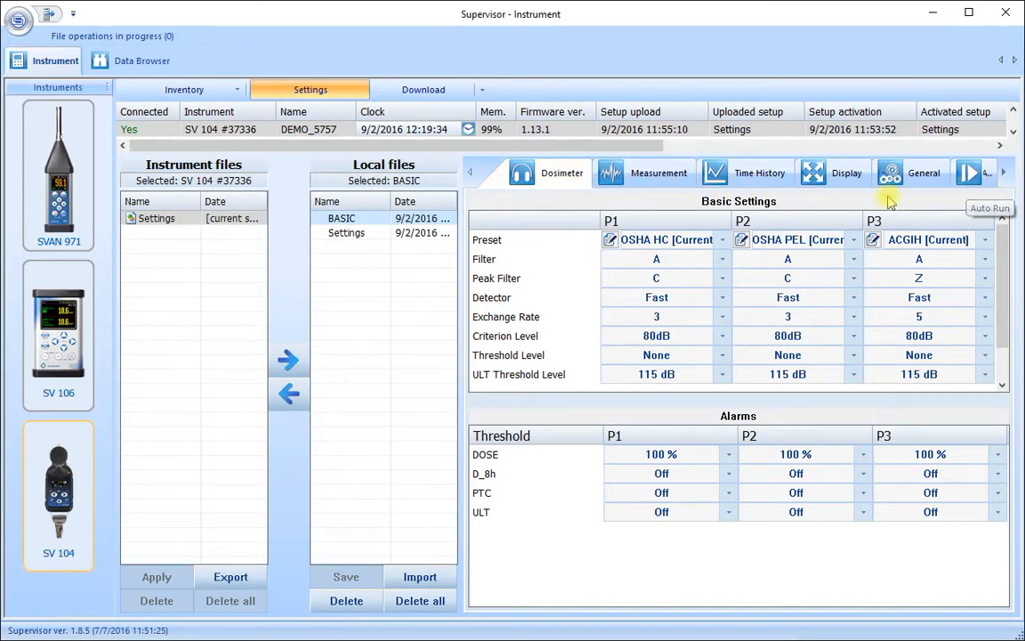
Step: Examine the BASIC file's measurement, time history, general, auto run and recording settings, ending on its dosimeter settings
left_click(659, 175)
left_click(765, 177)
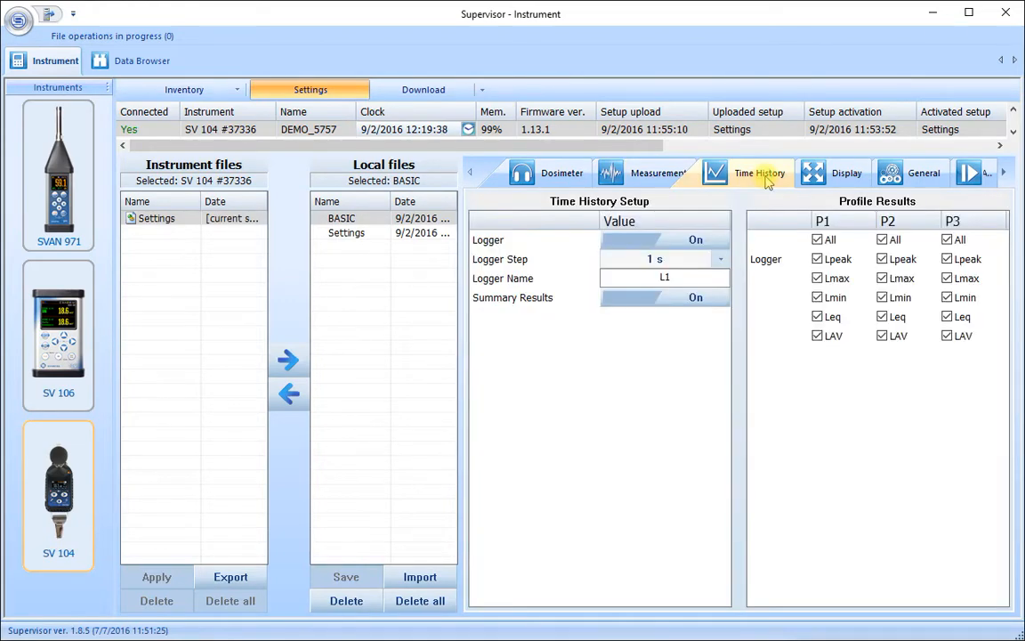
left_click(918, 174)
left_click(980, 177)
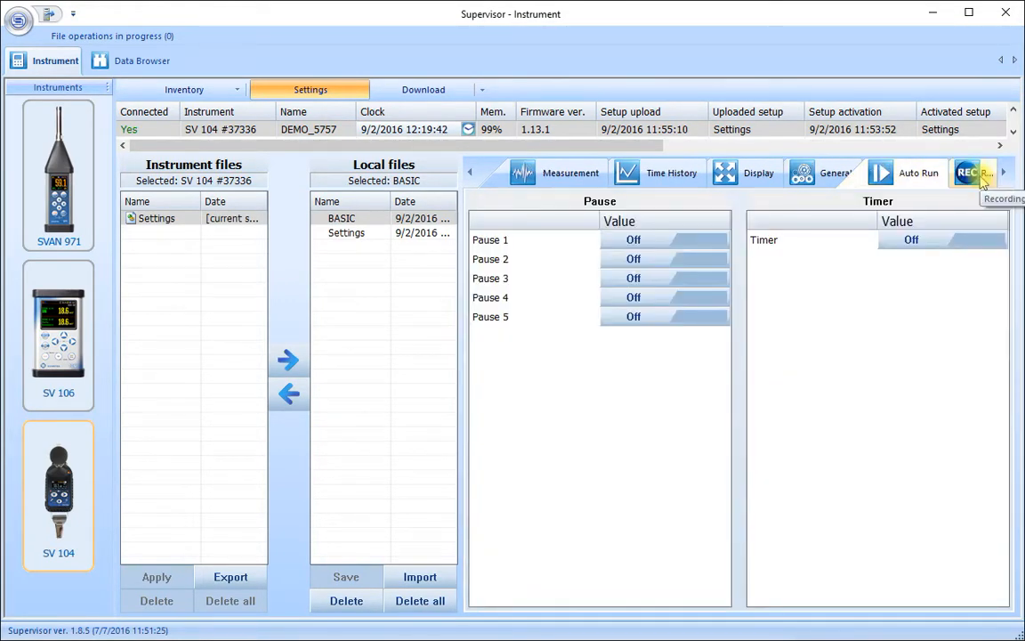
left_click(975, 175)
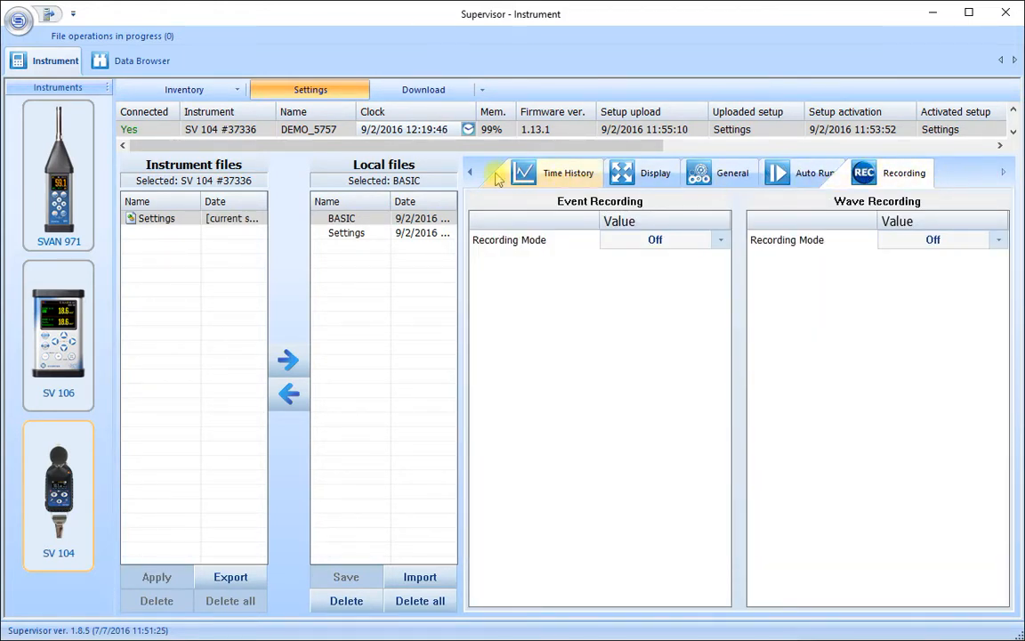
left_click(470, 172)
left_click(471, 175)
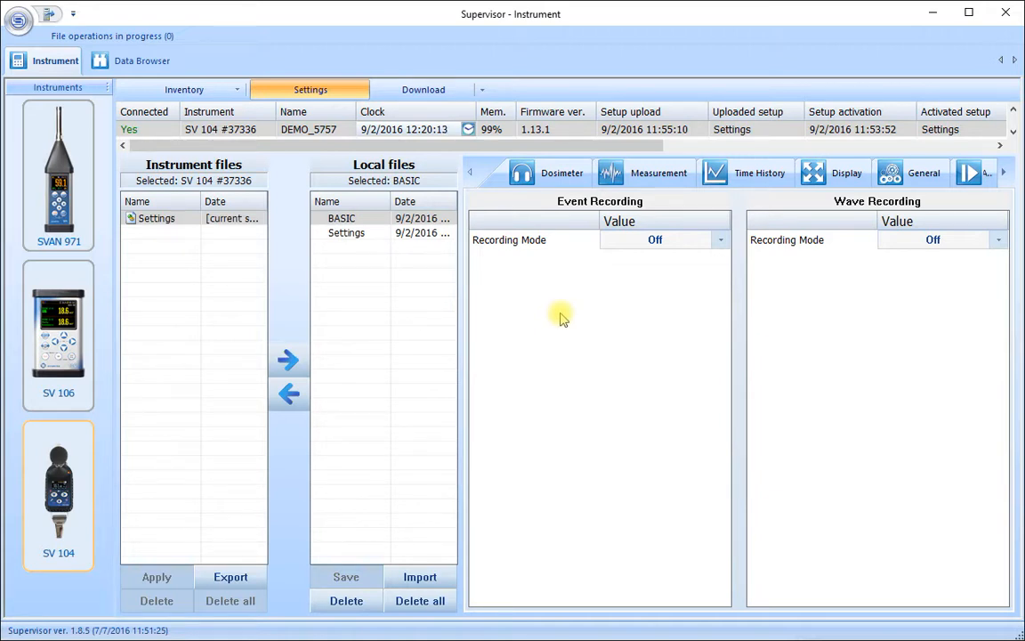
left_click(563, 179)
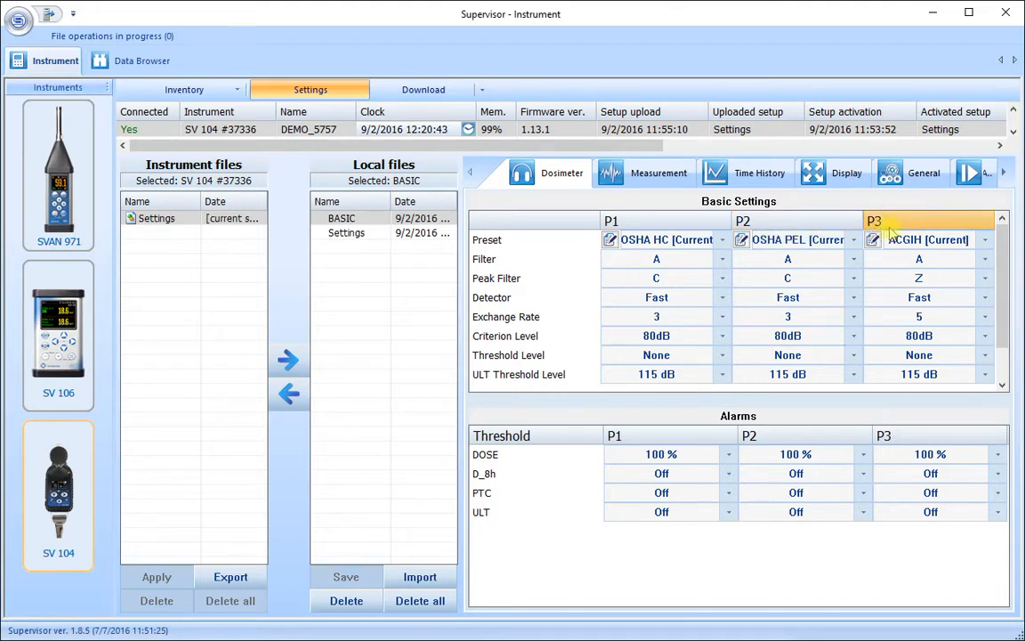
Step: Examine the available filter and exchange rate options for profile P1
left_click(721, 259)
left_click(721, 263)
left_click(721, 318)
left_click(722, 321)
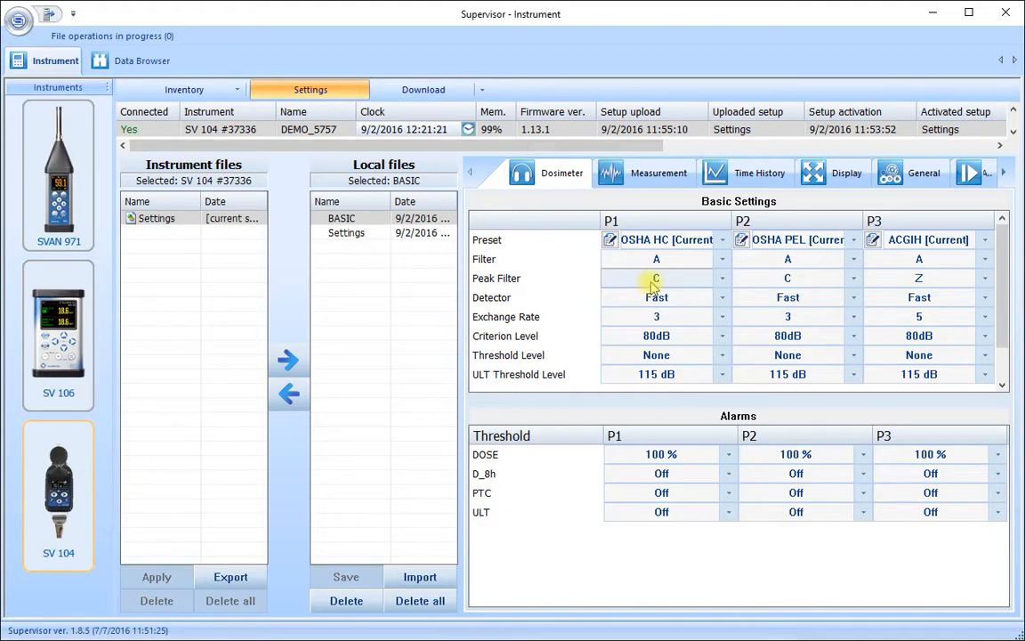
Step: Set the dosimeter presets to OSHA HC for profile P1, OSHA PEL for P2 and ACGIH for P3
left_click(723, 246)
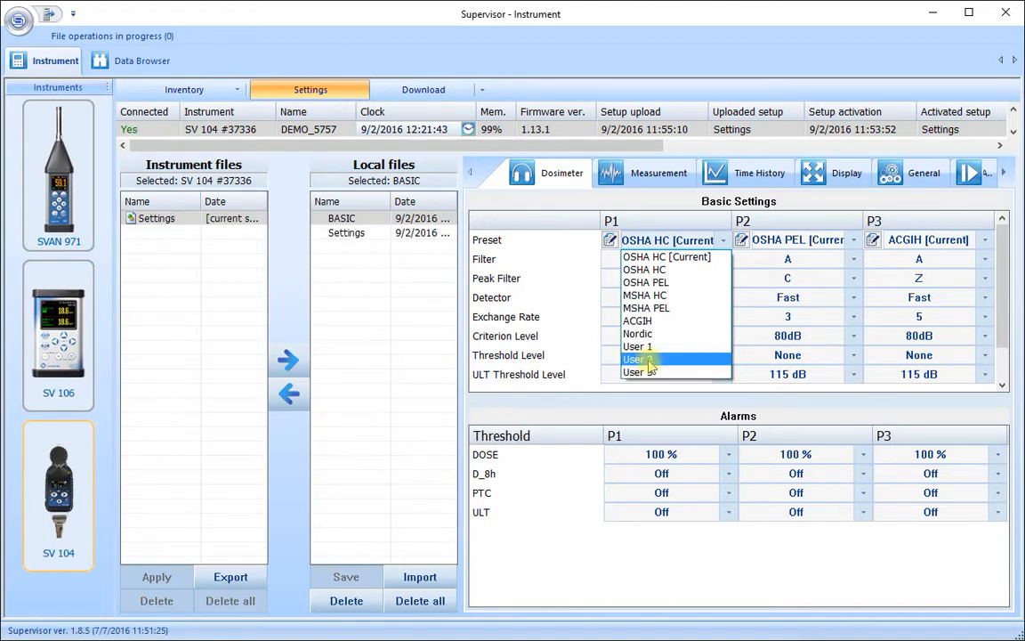
left_click(663, 271)
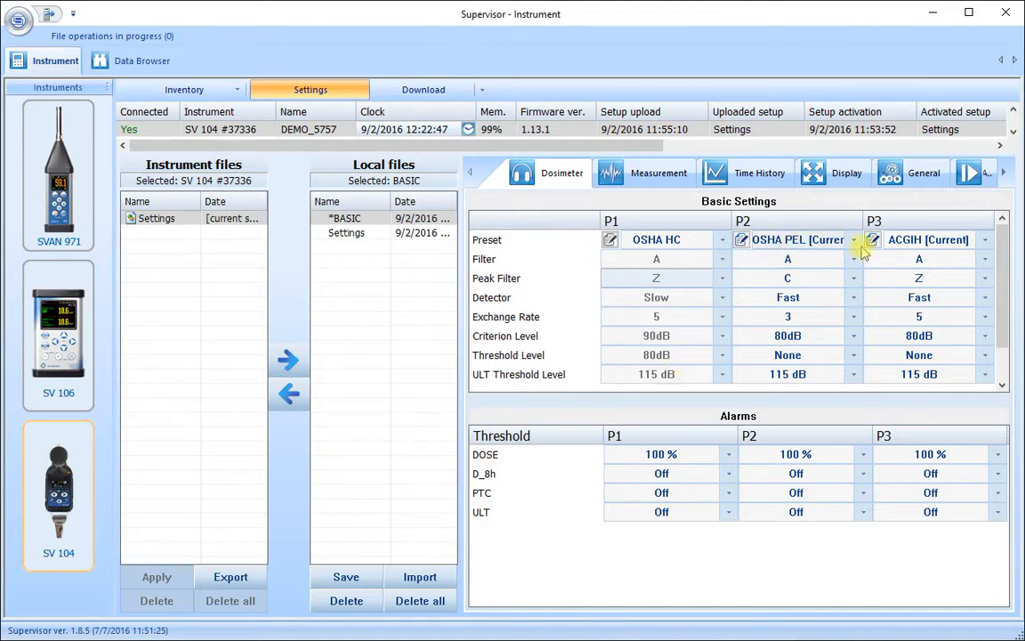
left_click(806, 240)
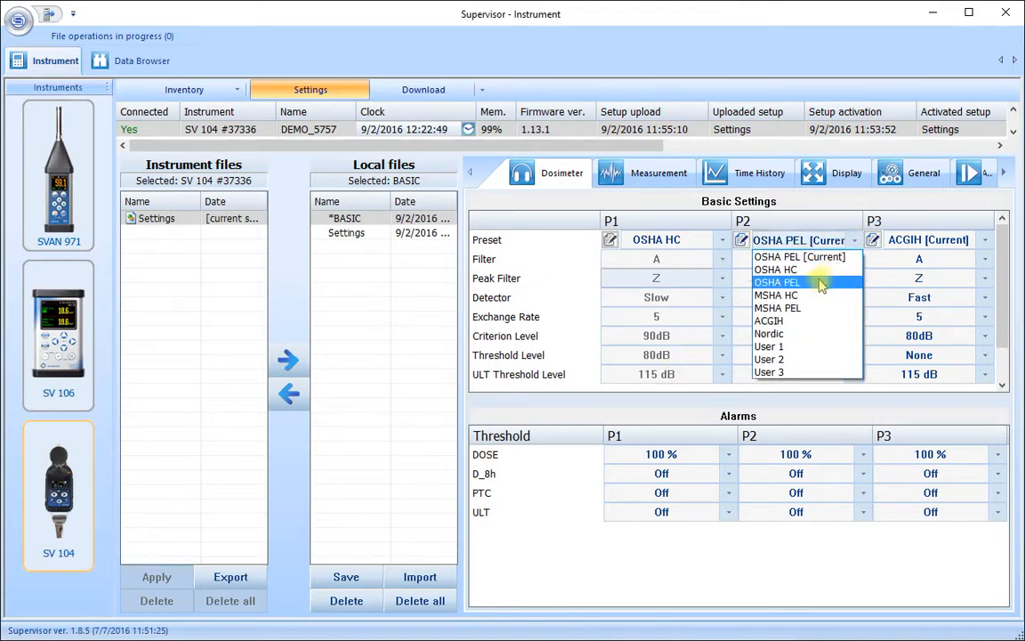
left_click(819, 282)
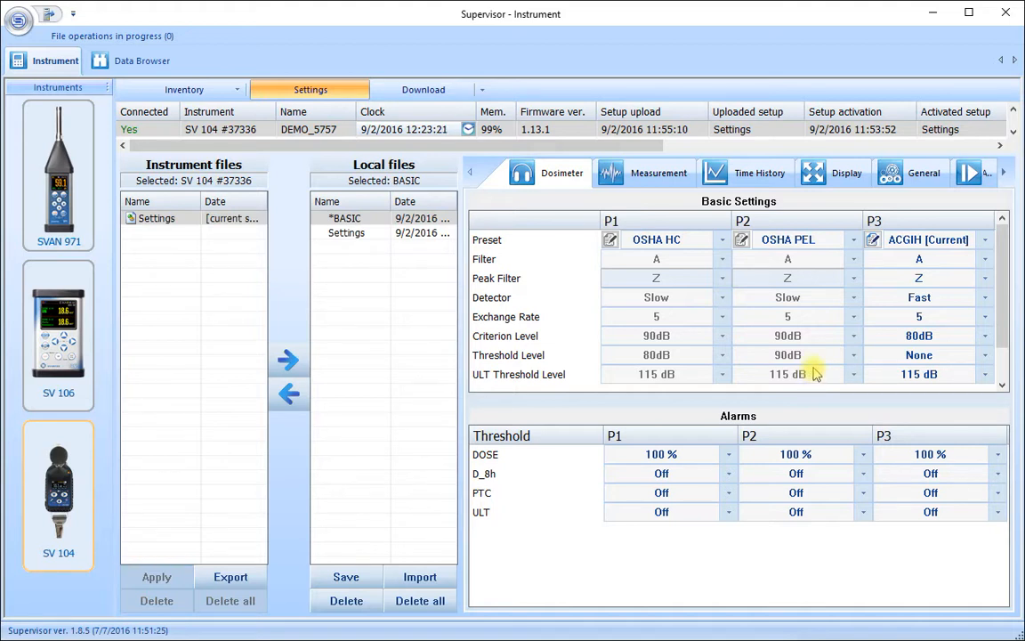
left_click(986, 241)
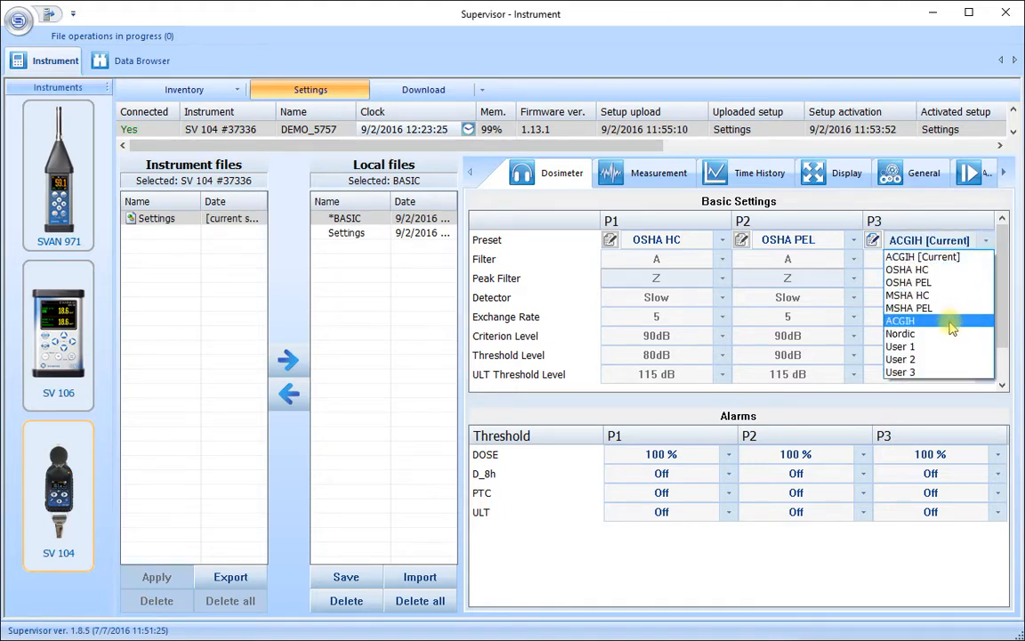
left_click(952, 323)
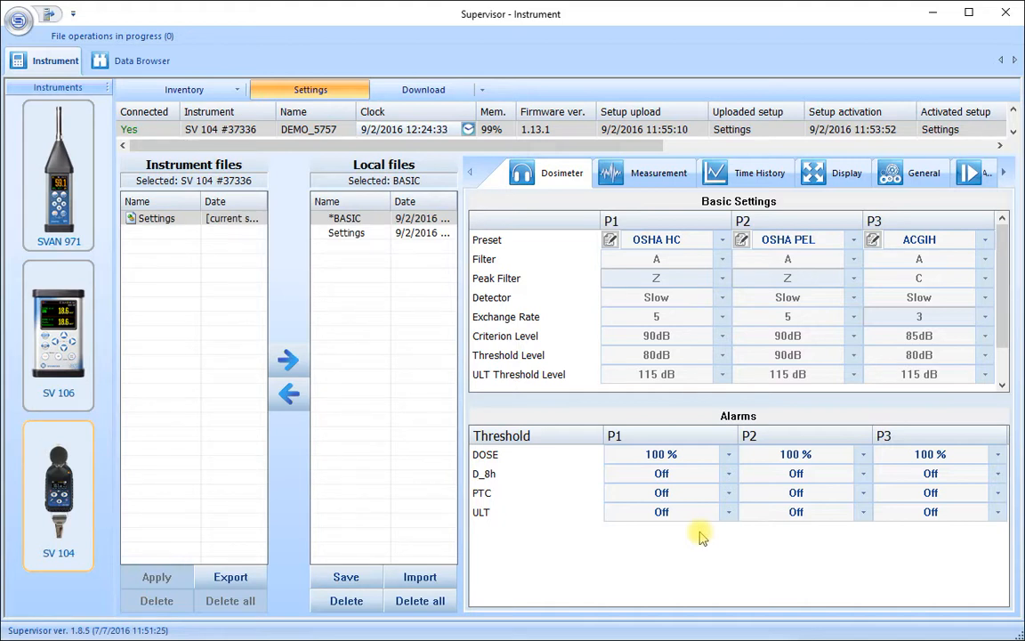
Step: Set the DOSE alarm threshold to Off for profiles P1, P2 and P3
left_click(730, 455)
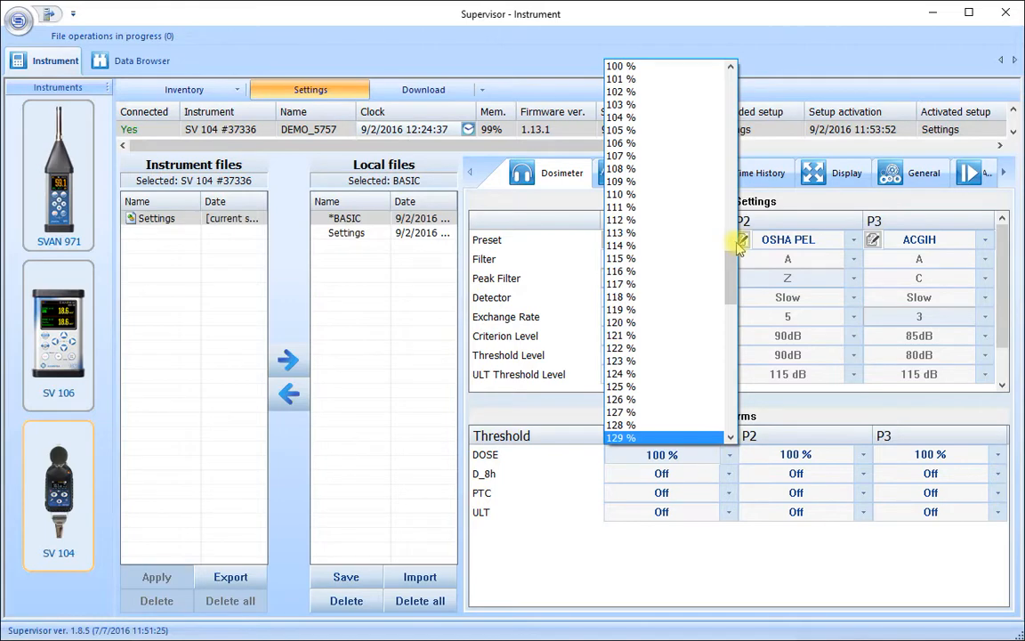
left_click_drag(737, 255, 728, 80)
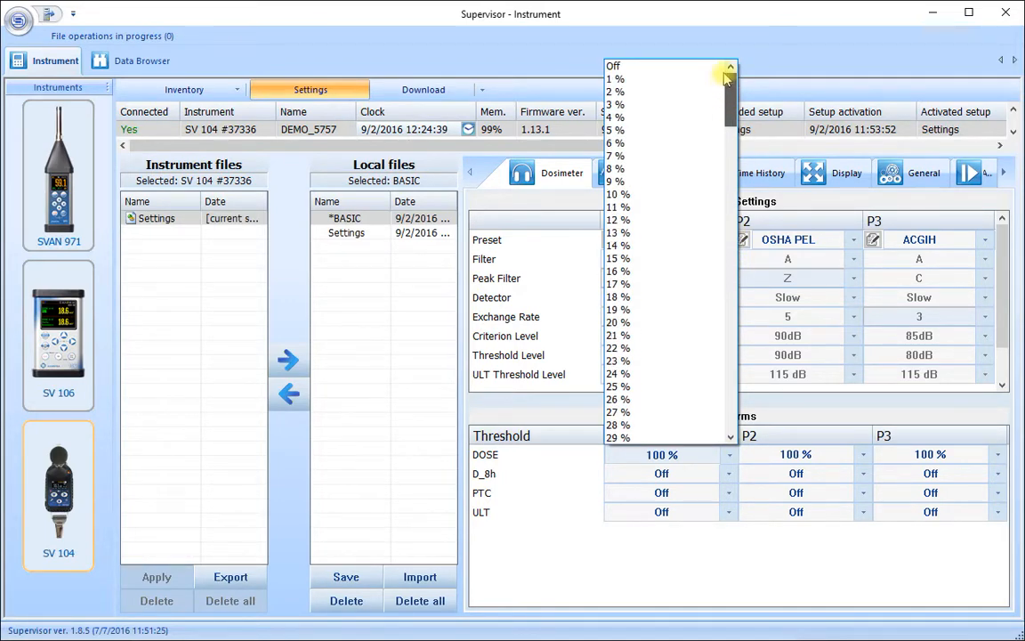
left_click(652, 67)
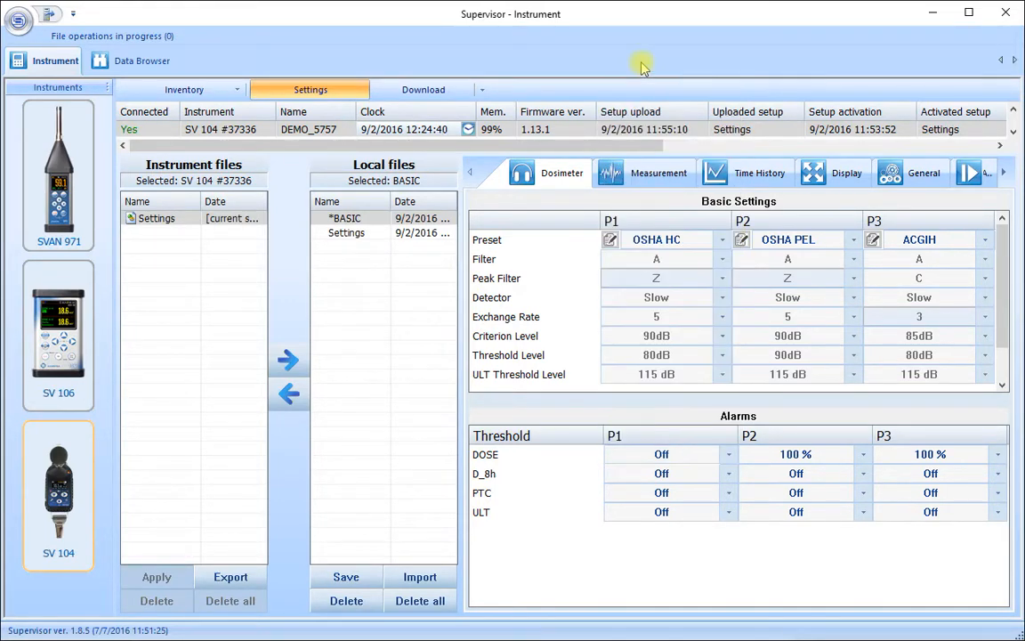
left_click(864, 454)
left_click_drag(865, 293, 864, 68)
left_click(842, 68)
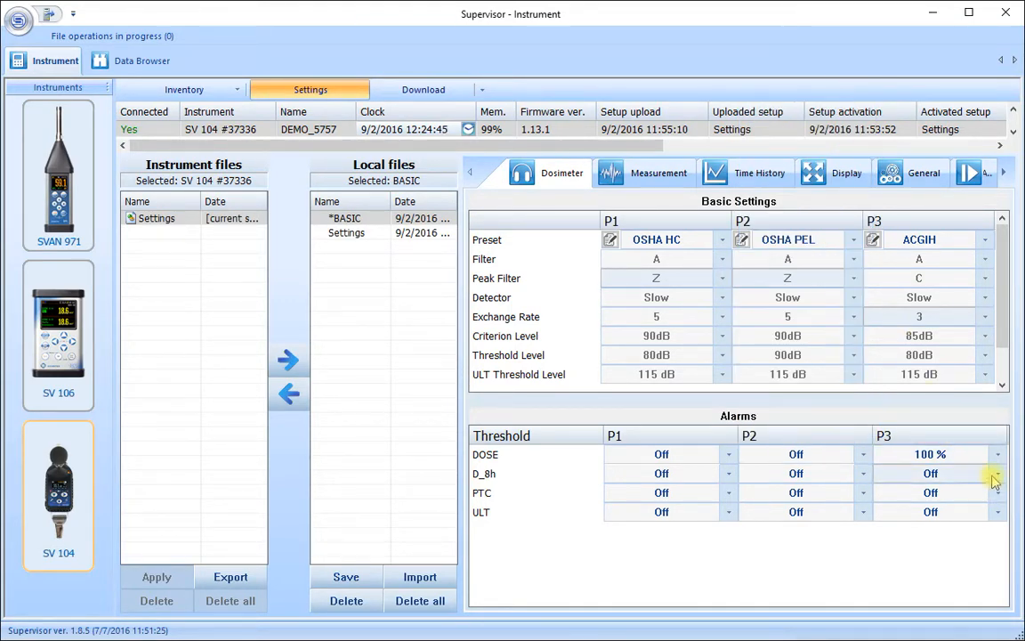
left_click(997, 454)
left_click_drag(1000, 348, 988, 65)
left_click(987, 65)
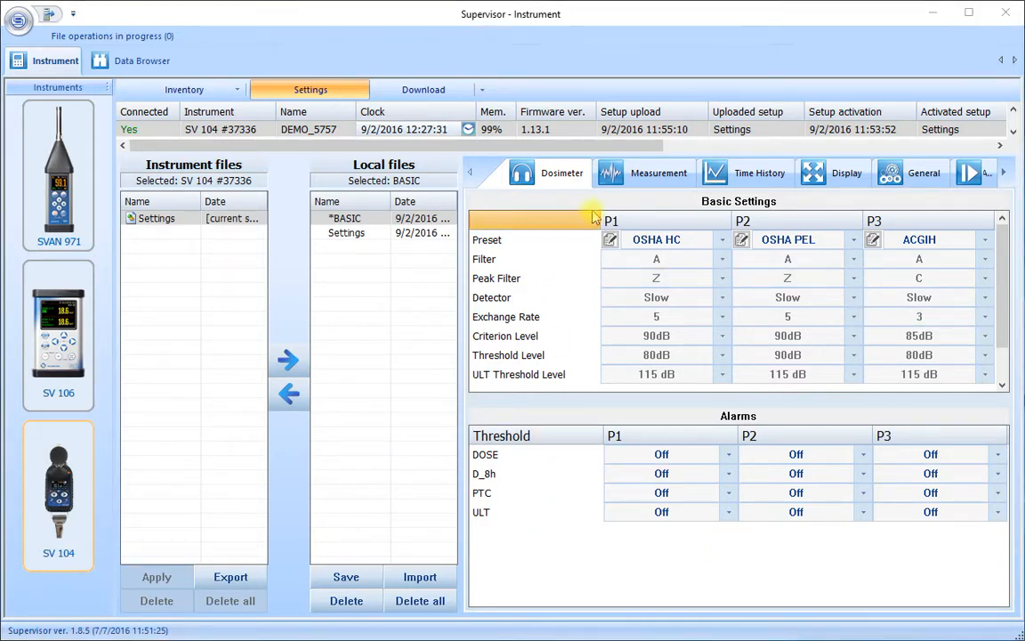
Step: Choose Dosimeter as the measurement function in the BASIC file's measurement settings
left_click(647, 177)
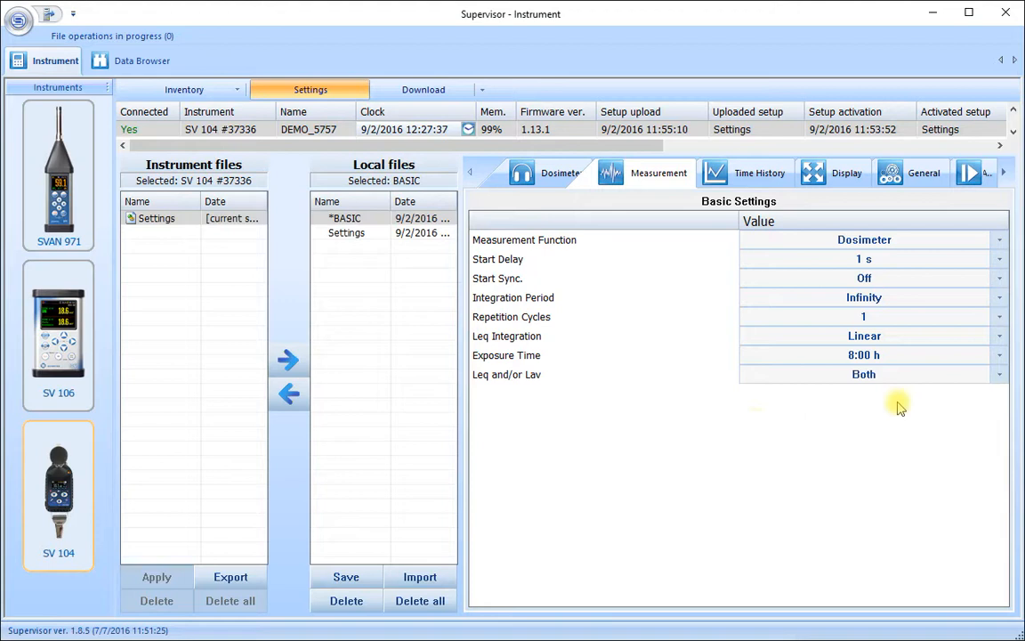
left_click(998, 242)
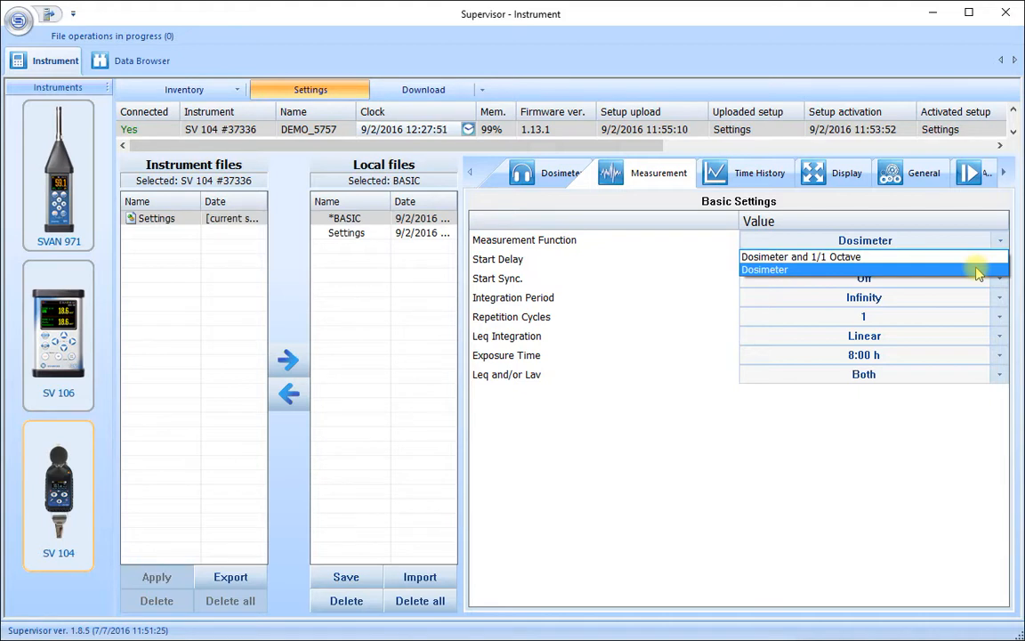
left_click(978, 269)
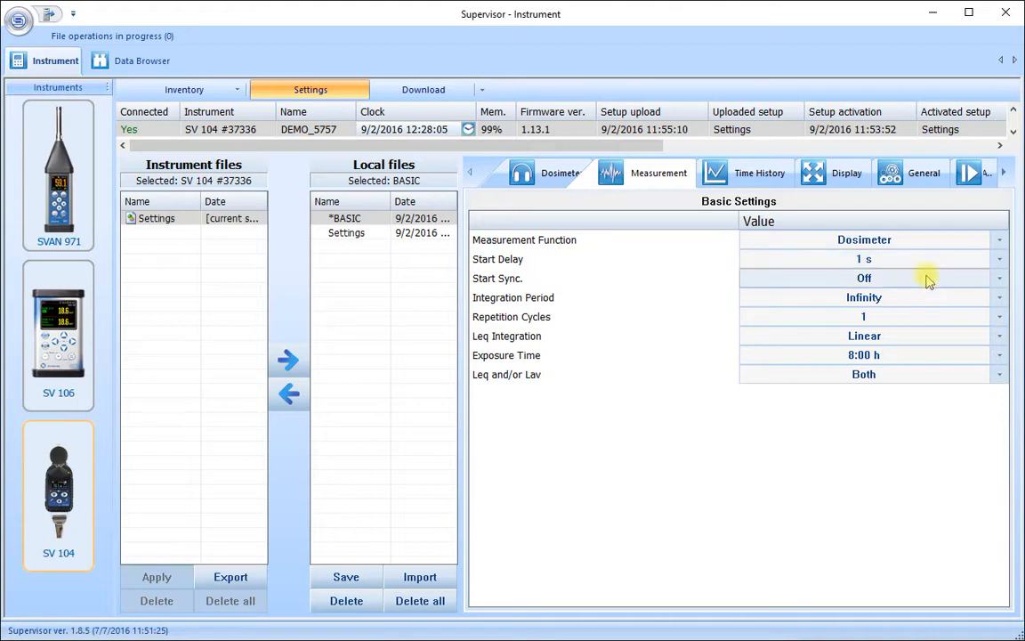
Step: Set the start synchronization in the BASIC file's measurement settings to Off
left_click(1000, 279)
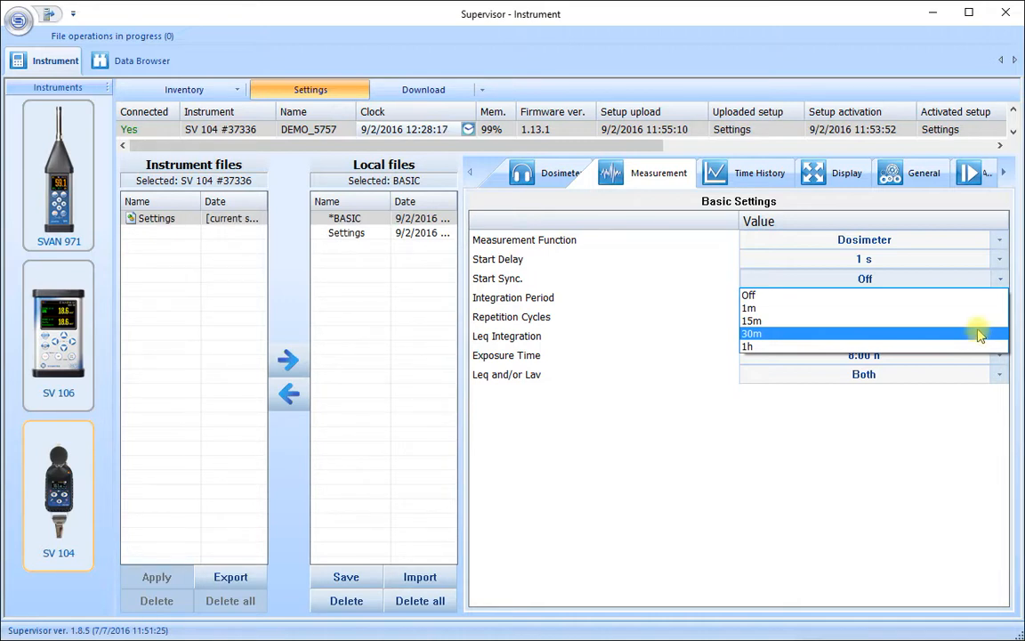
key("Up")
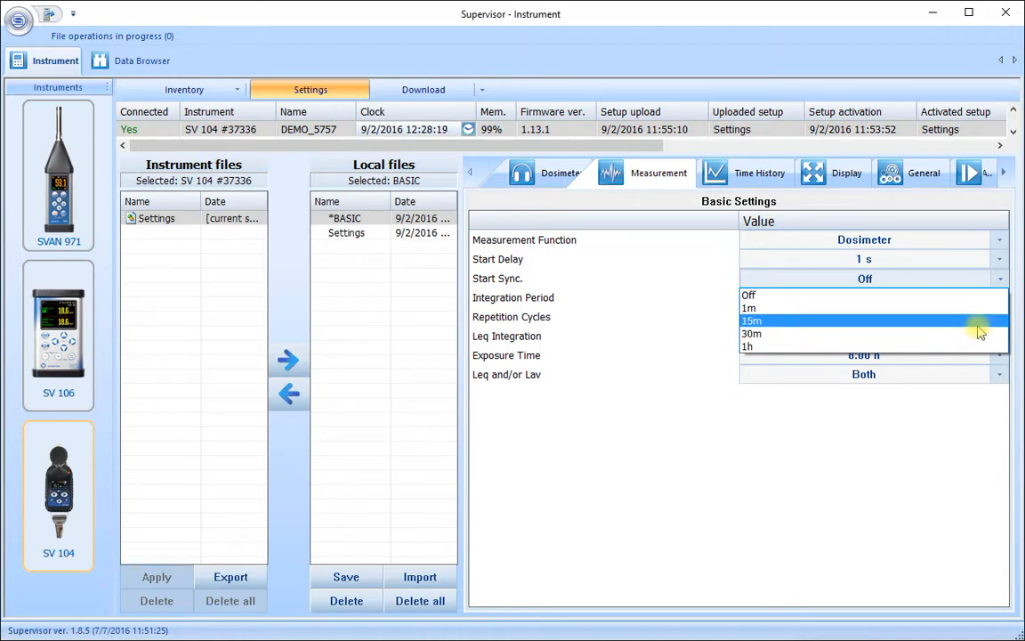
left_click(786, 296)
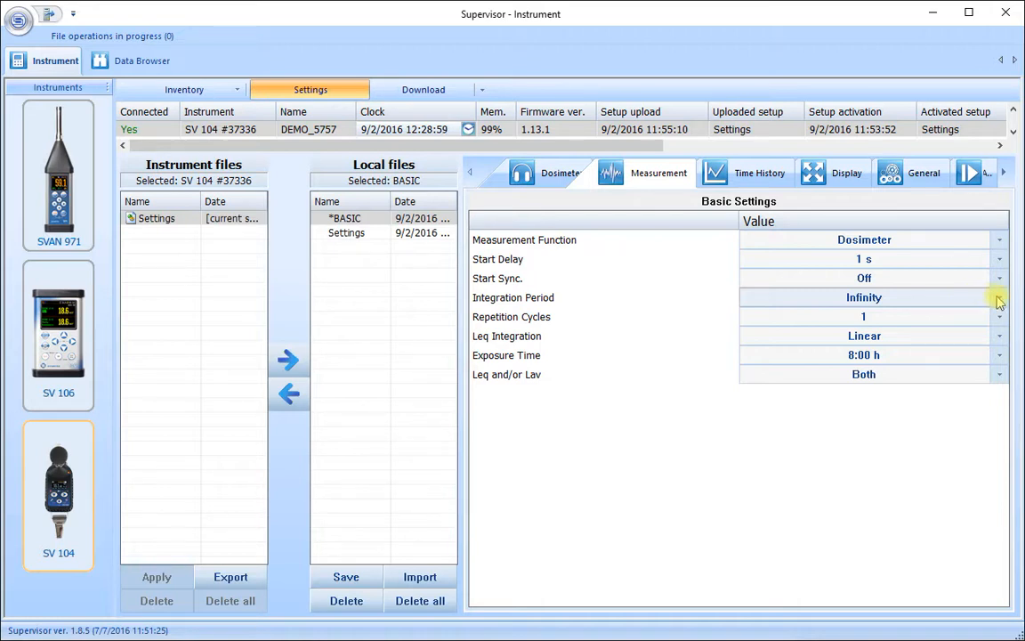
Step: Set the integration period to 1 h and the repetition cycles to 8
left_click(998, 303)
scroll(906, 527, "down", 2)
scroll(906, 532, "down", 20)
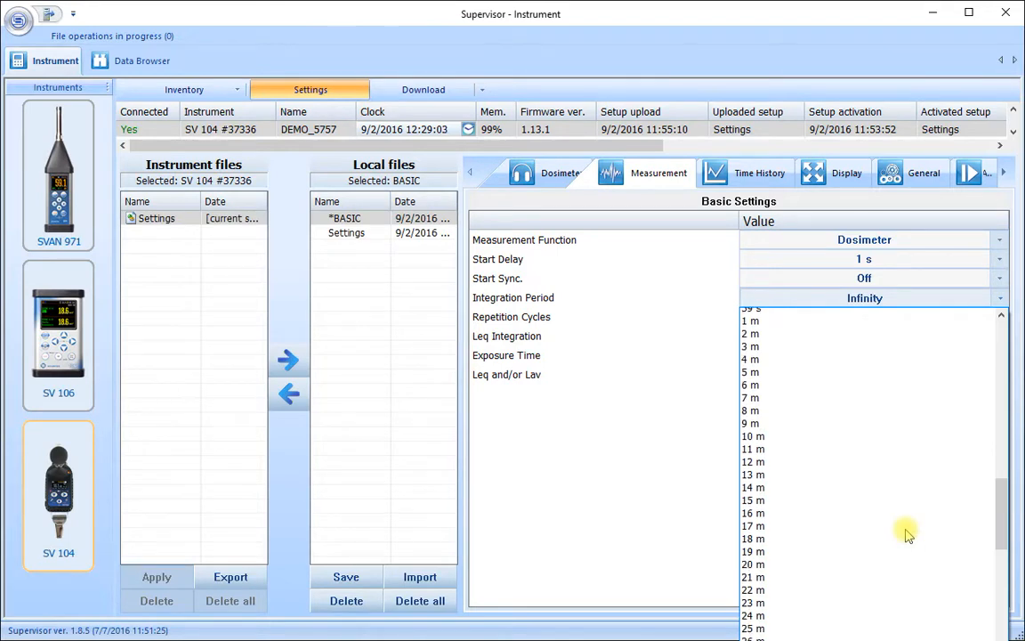
scroll(905, 532, "down", 9)
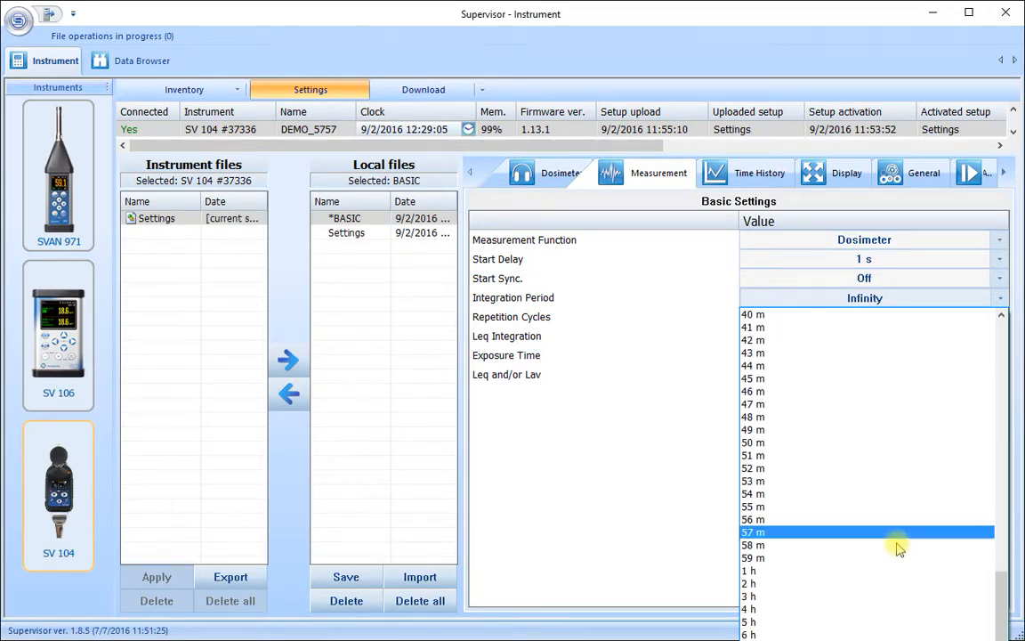
left_click(817, 572)
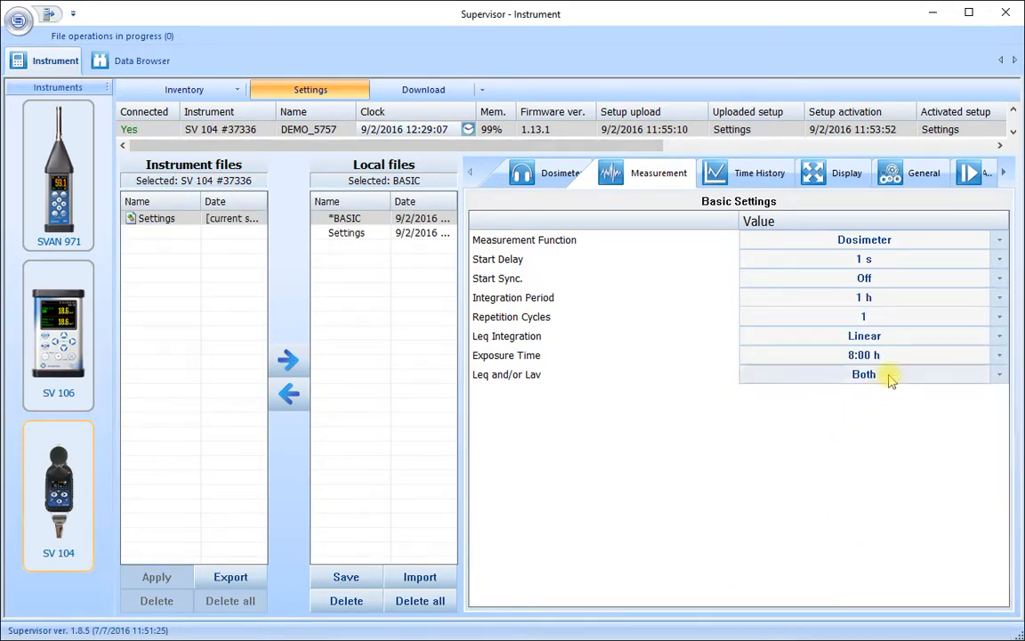
left_click(996, 317)
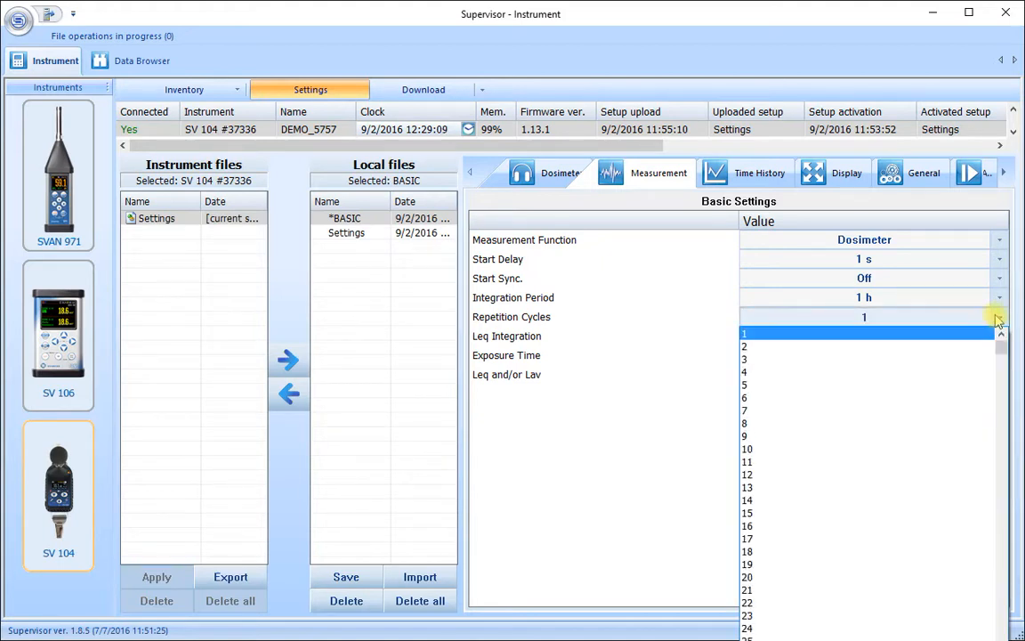
left_click(841, 425)
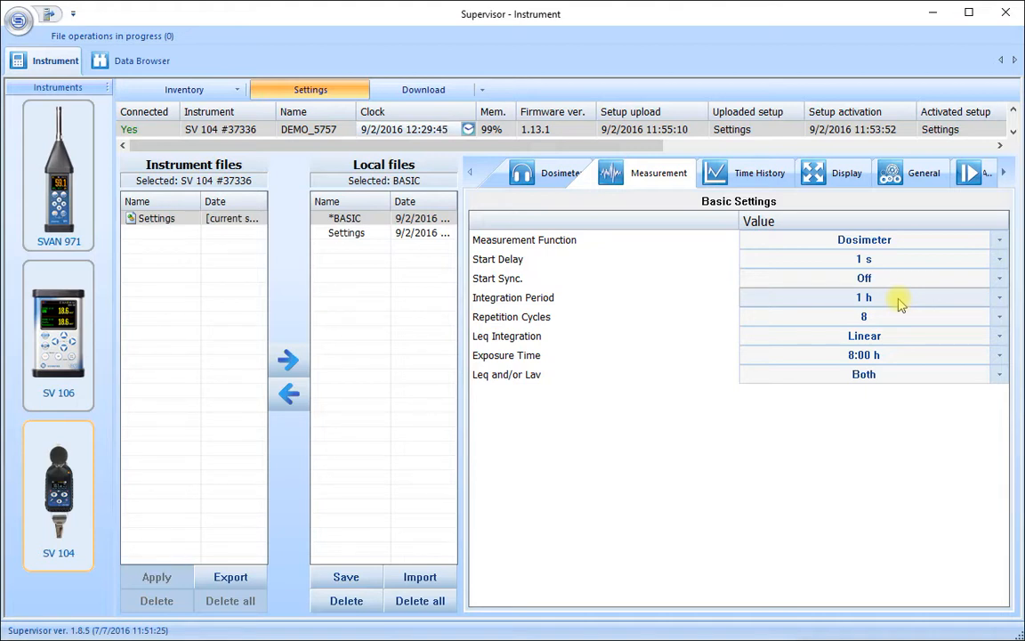
Step: Set the integration period to Infinity and the repetition cycles to 1
left_click(998, 297)
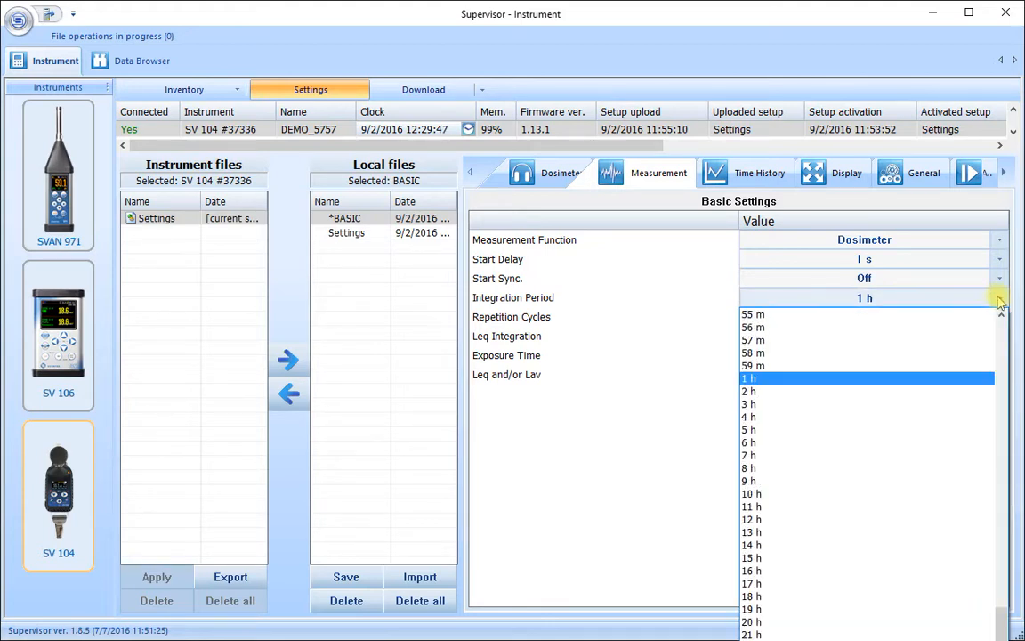
left_click_drag(1000, 613, 993, 332)
left_click(970, 313)
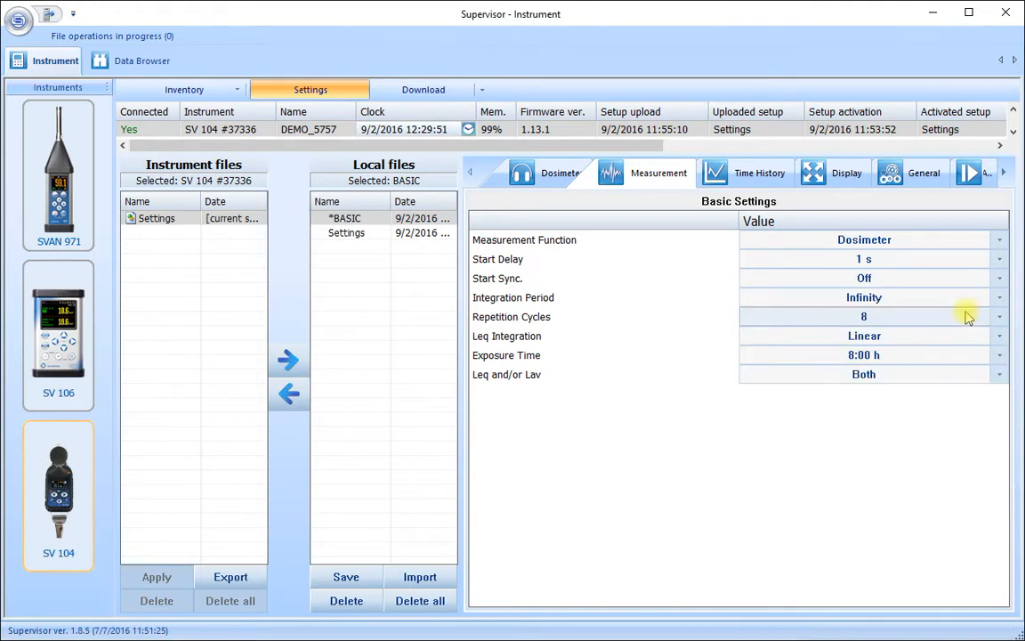
left_click(999, 317)
left_click_drag(1001, 349, 1002, 338)
left_click(1000, 339)
left_click(930, 335)
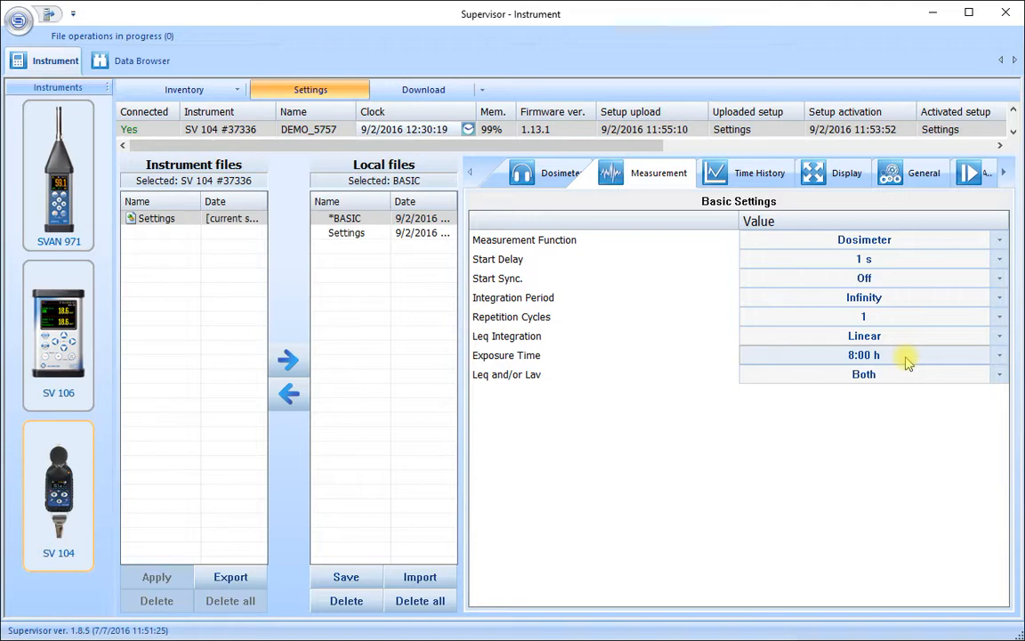
Step: Examine the available exposure time values and the Leq and/or Lav options in the measurement settings
left_click(999, 355)
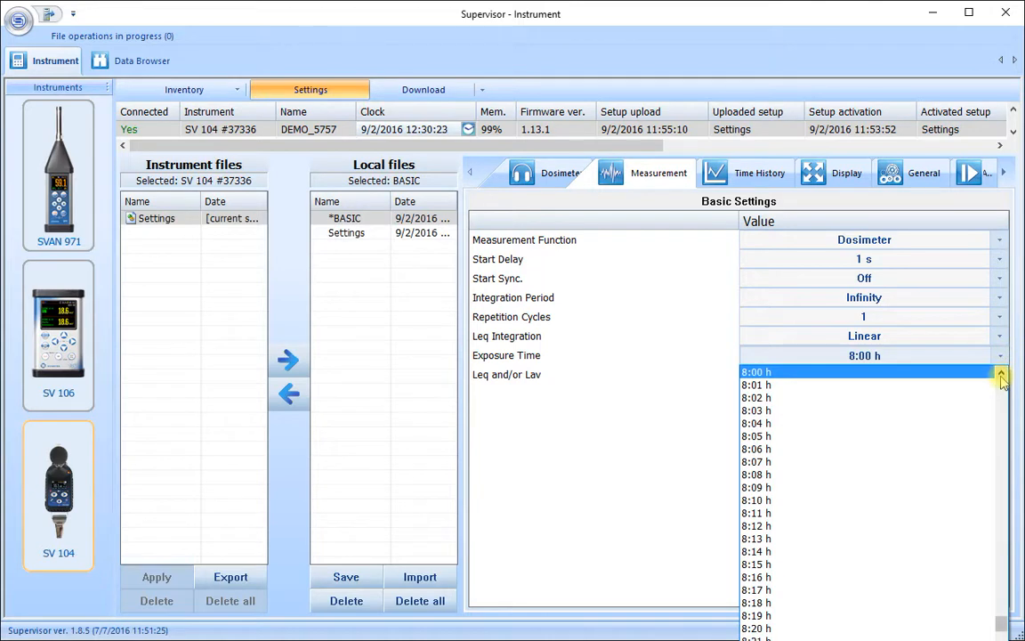
scroll(941, 436, "down", 6)
scroll(942, 446, "down", 9)
scroll(942, 447, "down", 4)
scroll(942, 447, "down", 12)
scroll(941, 447, "down", 17)
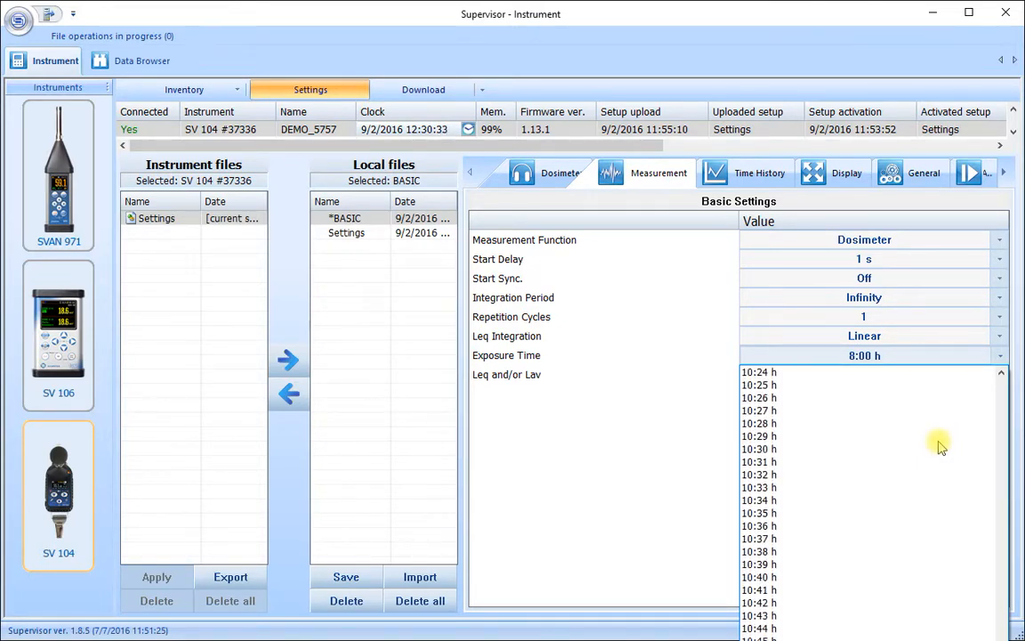
left_click(970, 356)
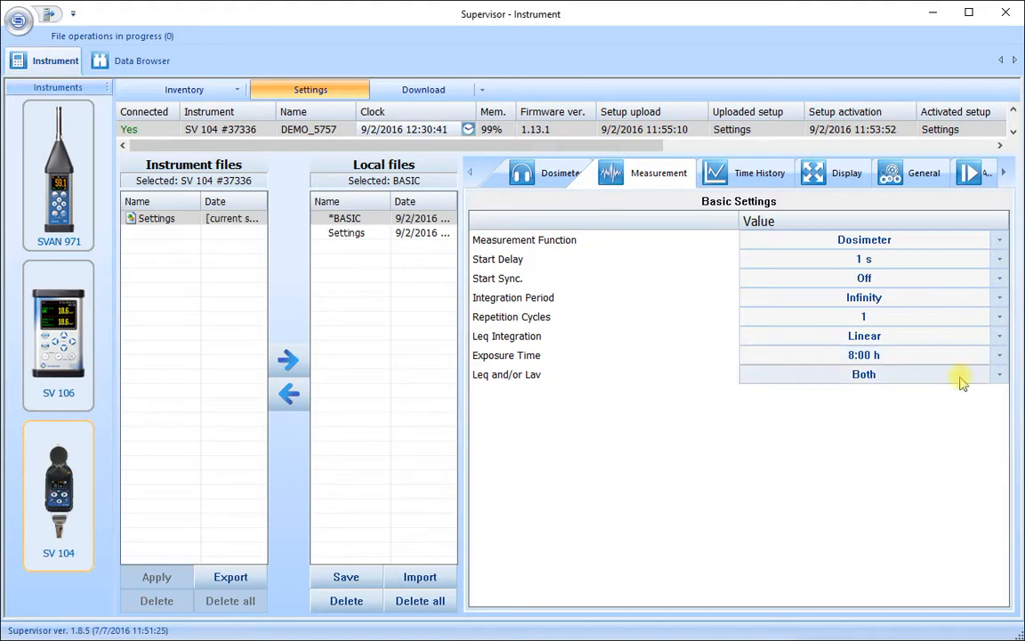
left_click(997, 380)
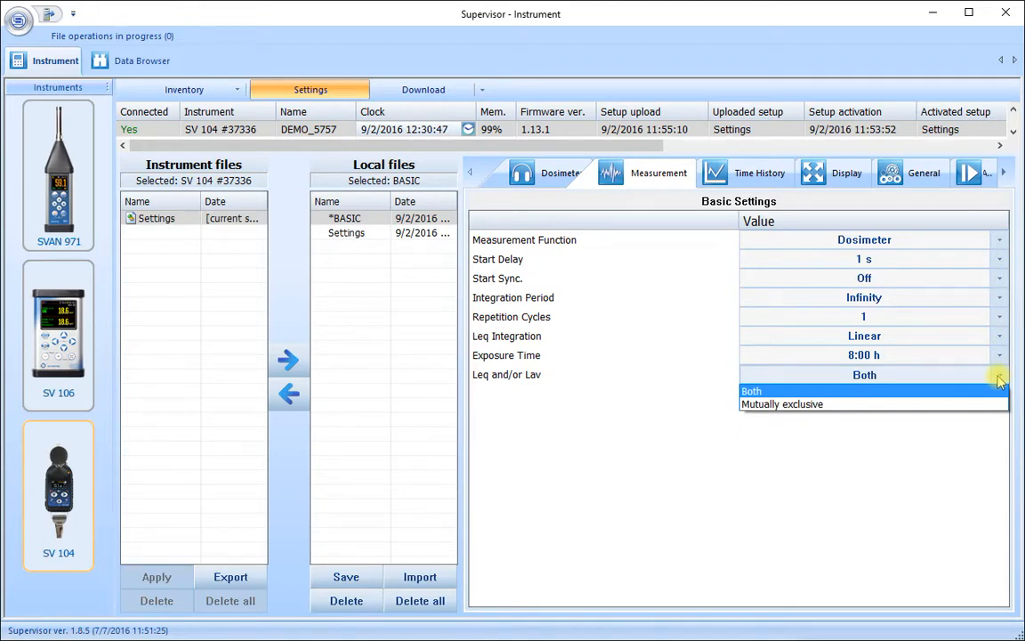
left_click(997, 380)
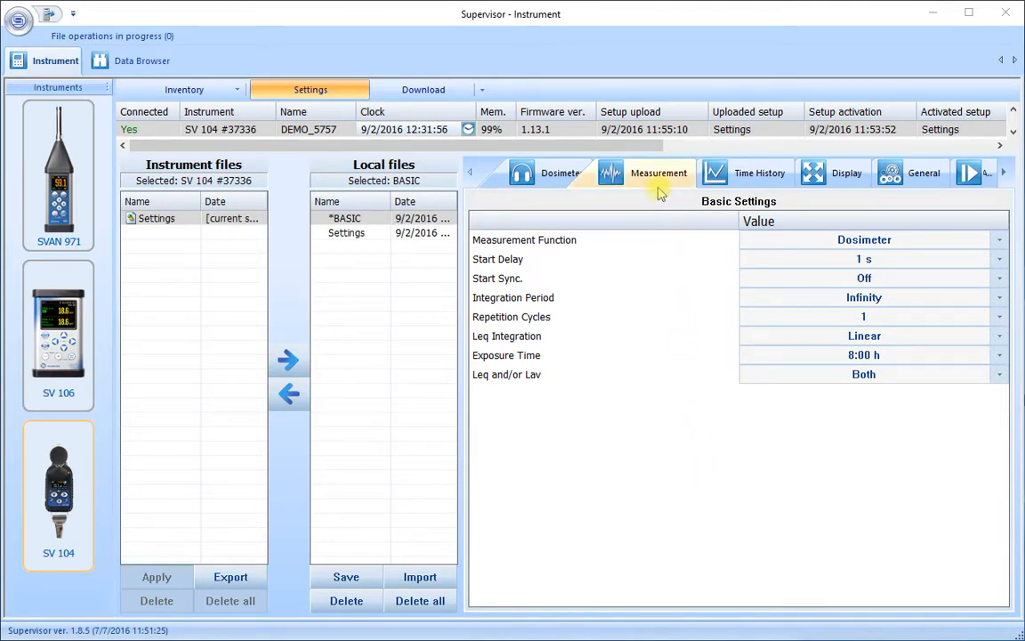
Step: Set the logger step in the time history setup to 1 s
left_click(756, 177)
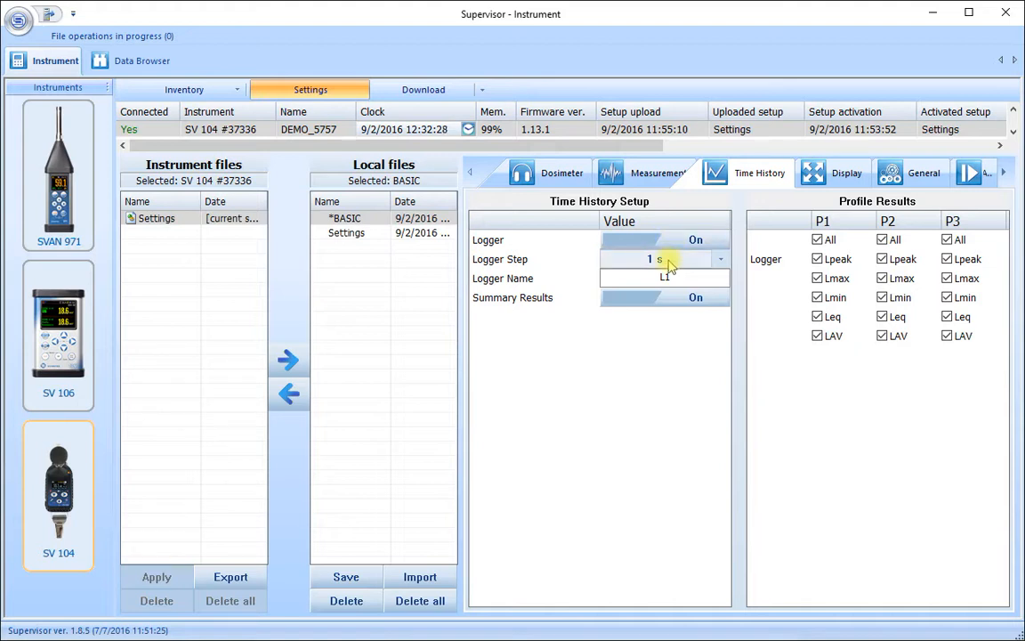
left_click(723, 262)
left_click_drag(724, 307, 723, 288)
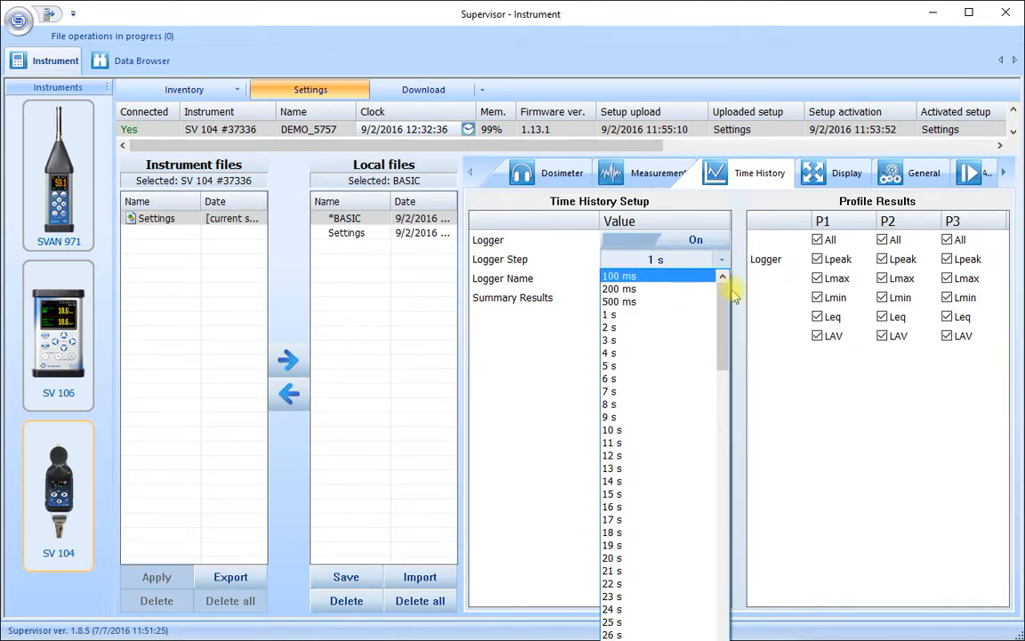
left_click_drag(725, 299, 727, 275)
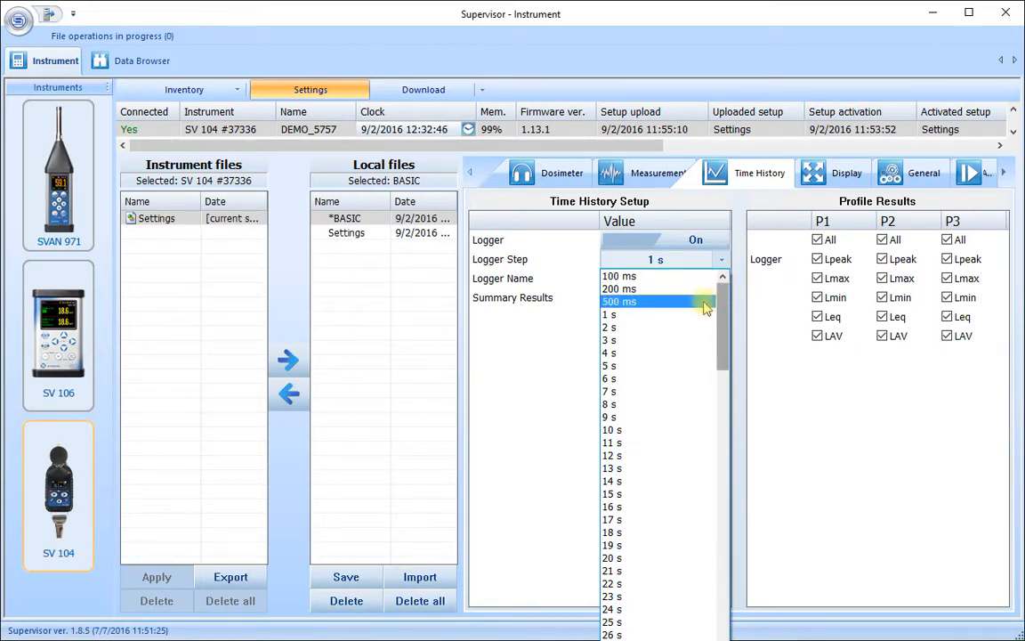
left_click(651, 317)
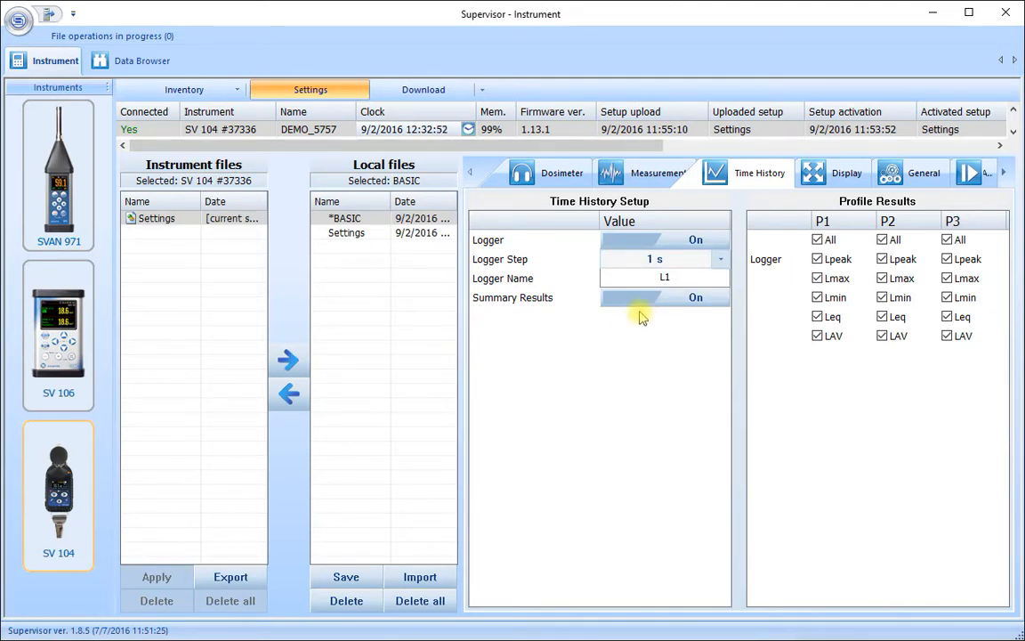
Step: Rename the time history logger as TEST
left_click(678, 277)
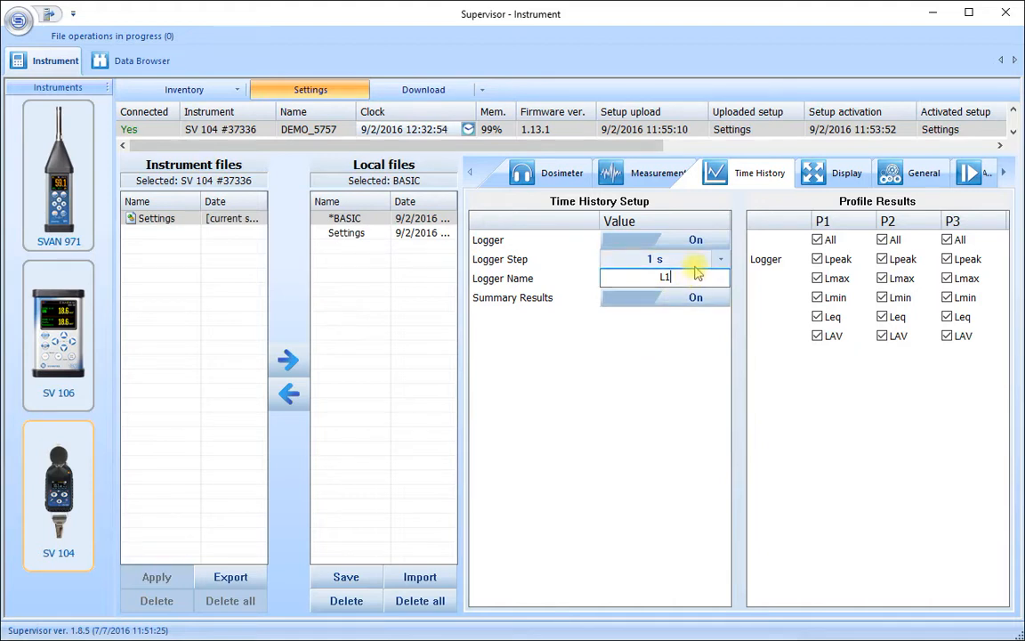
key("BackSpace")
key("BackSpace")
type("TEST")
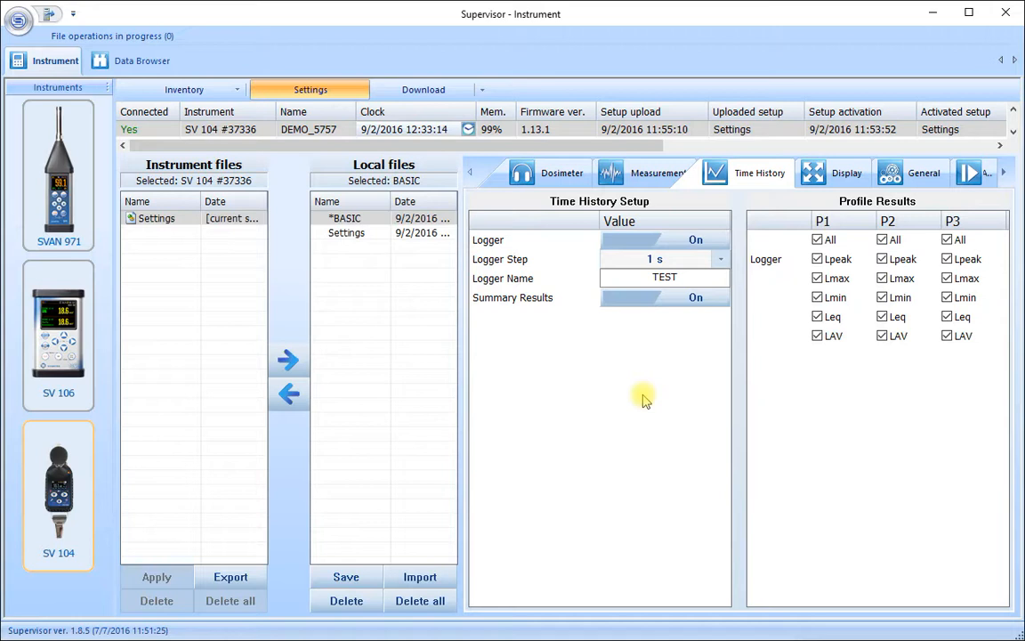
left_click(680, 278)
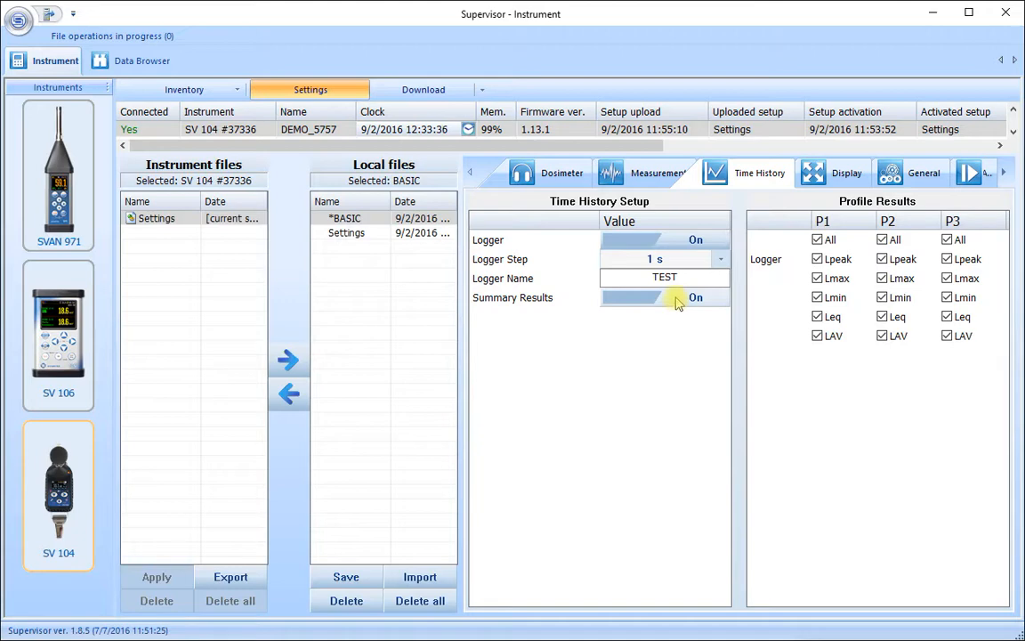
Step: Exclude LAV, Leq and Lmin from profile P1's logger results in the time history settings
left_click(666, 174)
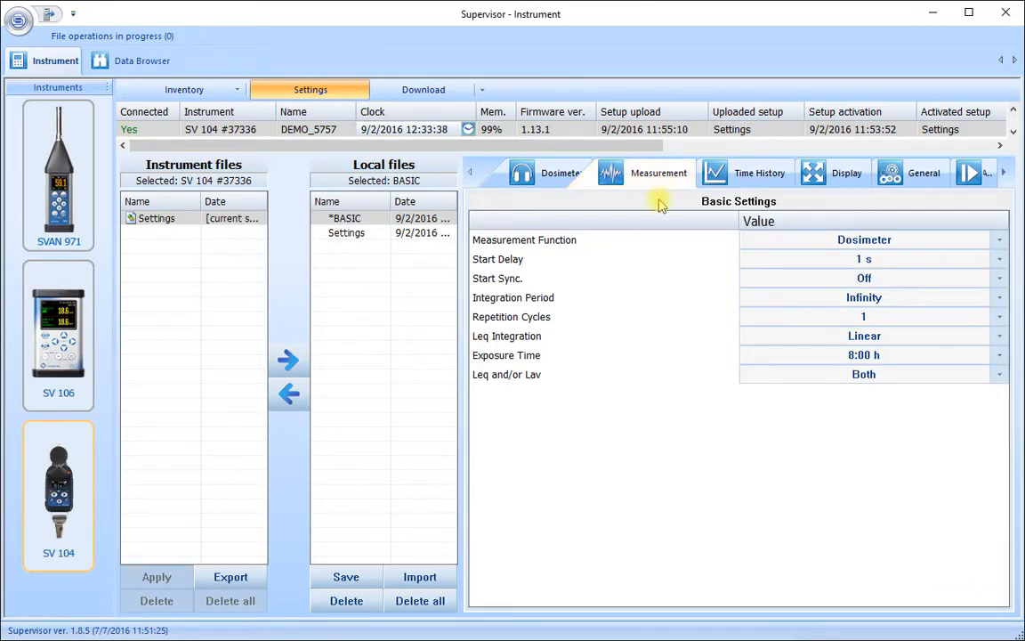
left_click(743, 173)
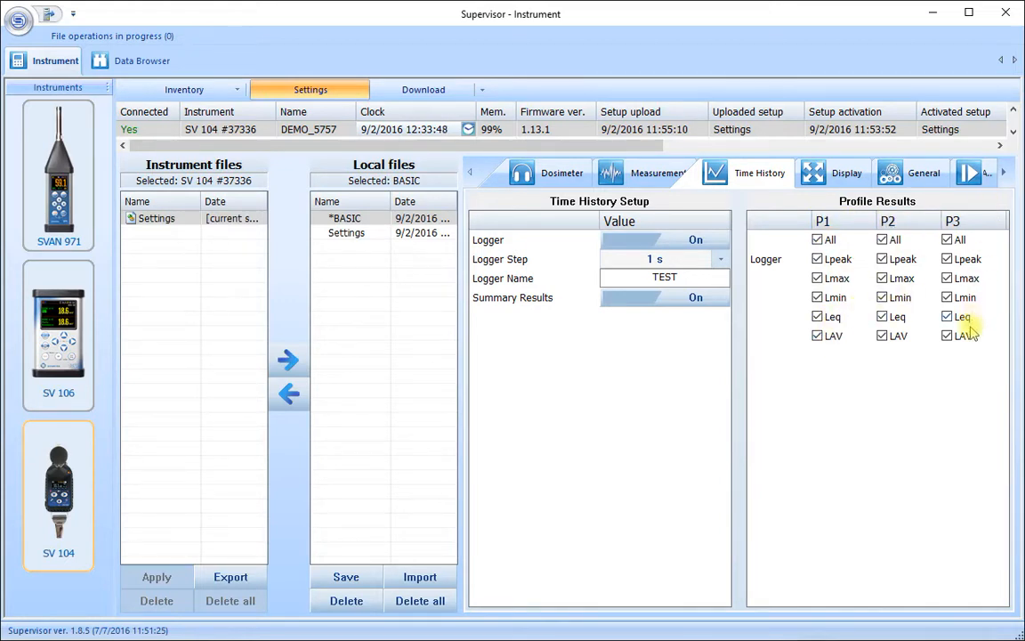
left_click(816, 336)
left_click(817, 317)
left_click(817, 298)
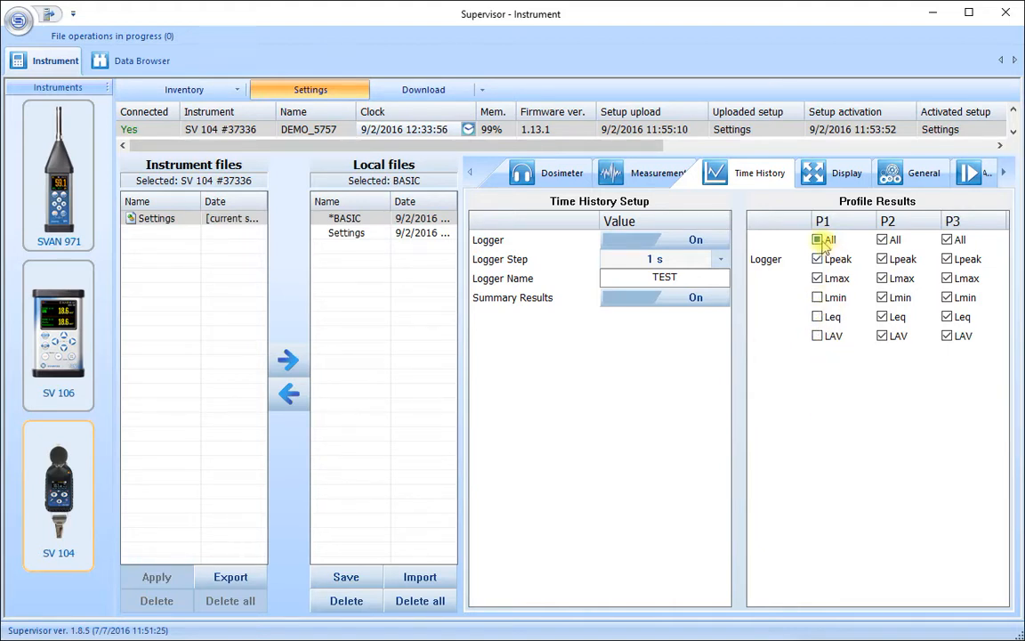
Step: Include all logger results for profile P1
left_click(817, 240)
left_click(817, 241)
left_click(816, 241)
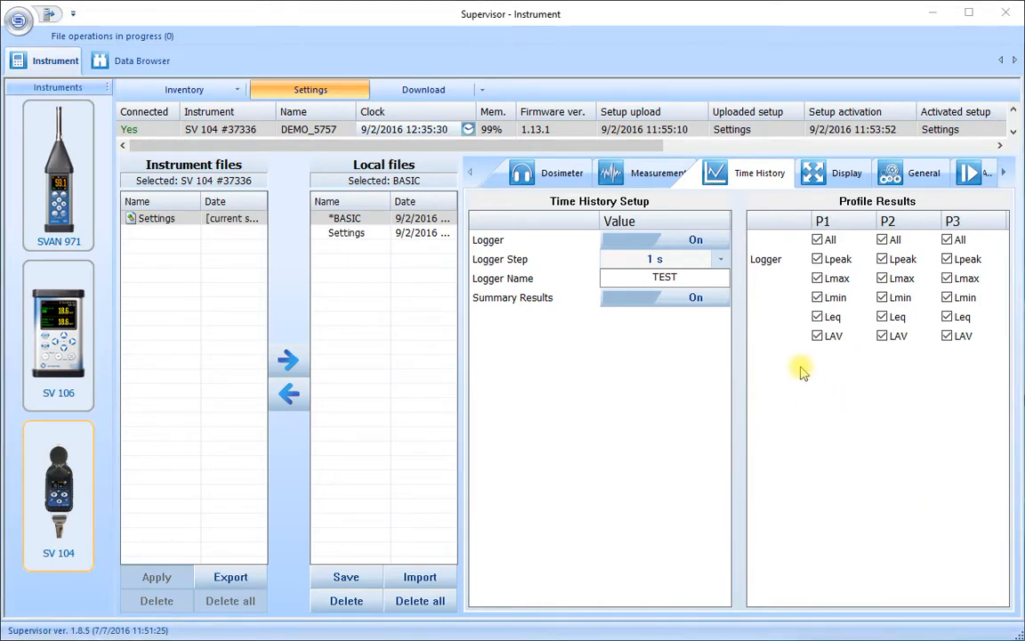
Step: Turn on File Info in the display settings and choose Main View as the current view
left_click(840, 175)
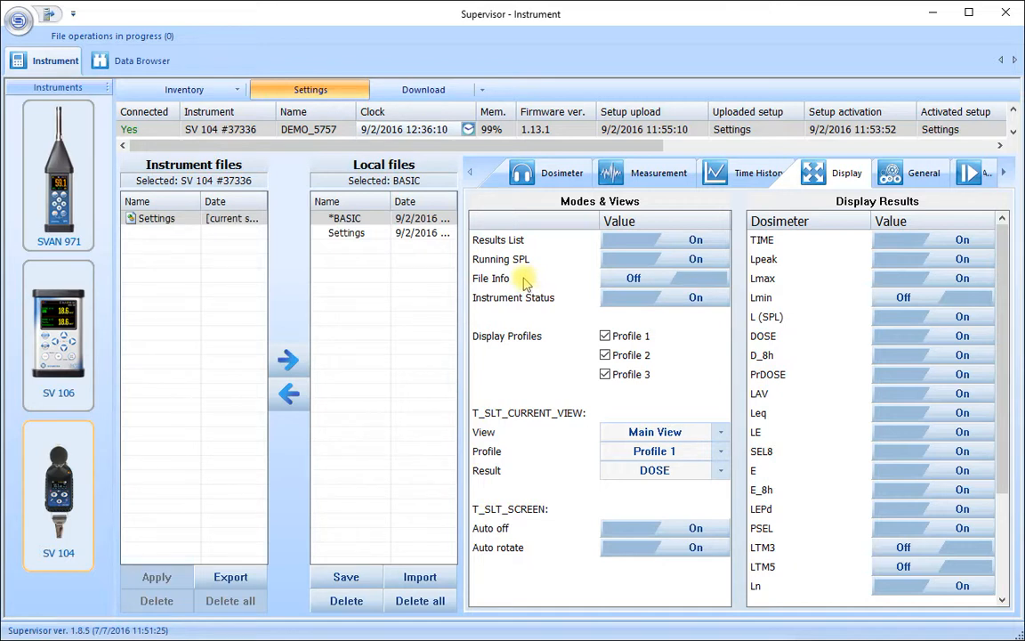
left_click(672, 283)
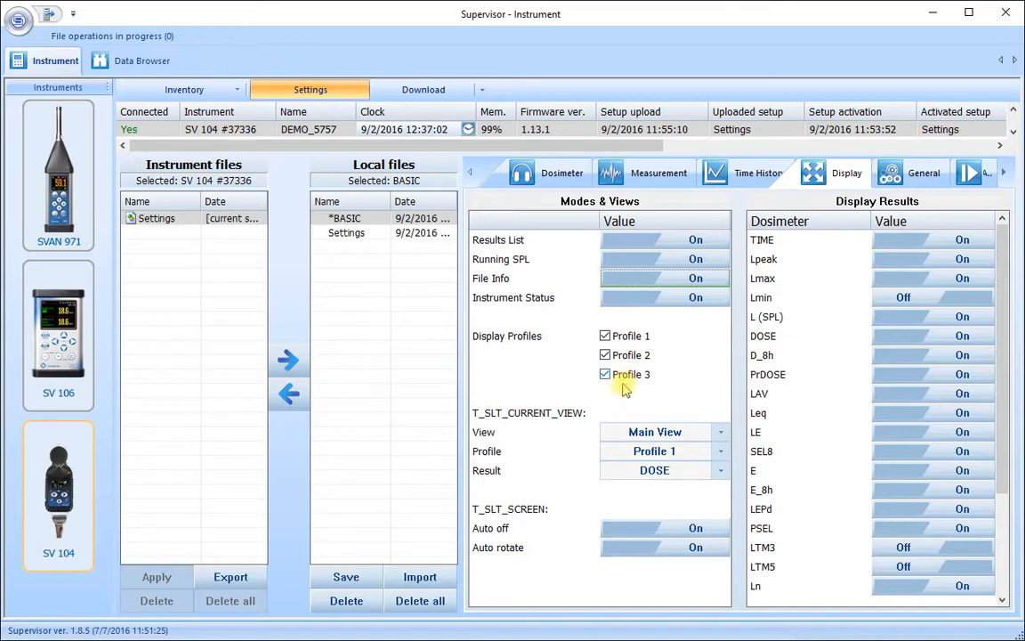
left_click(722, 433)
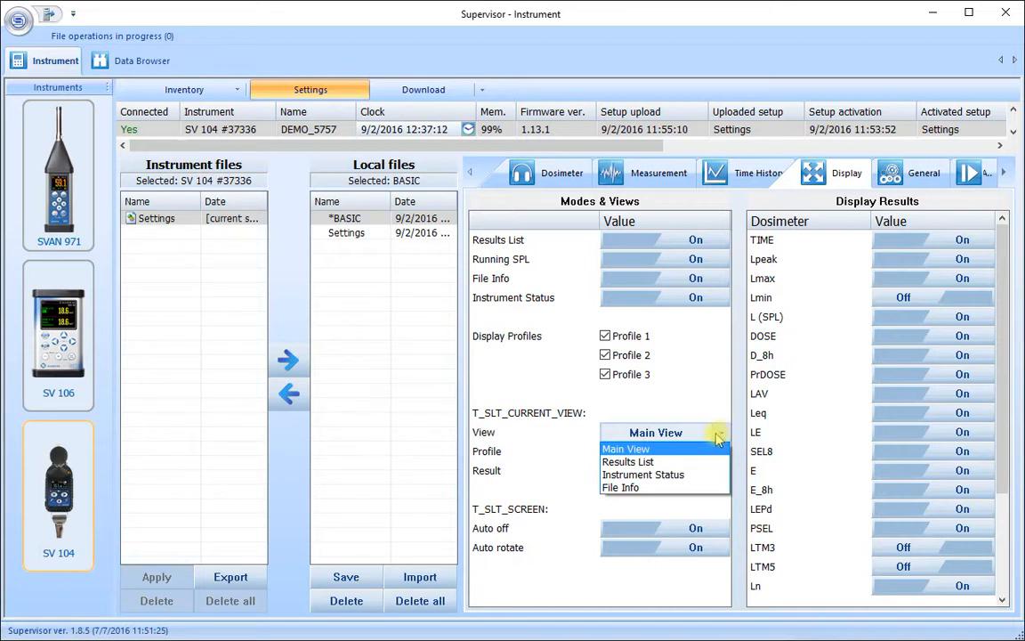
left_click(700, 448)
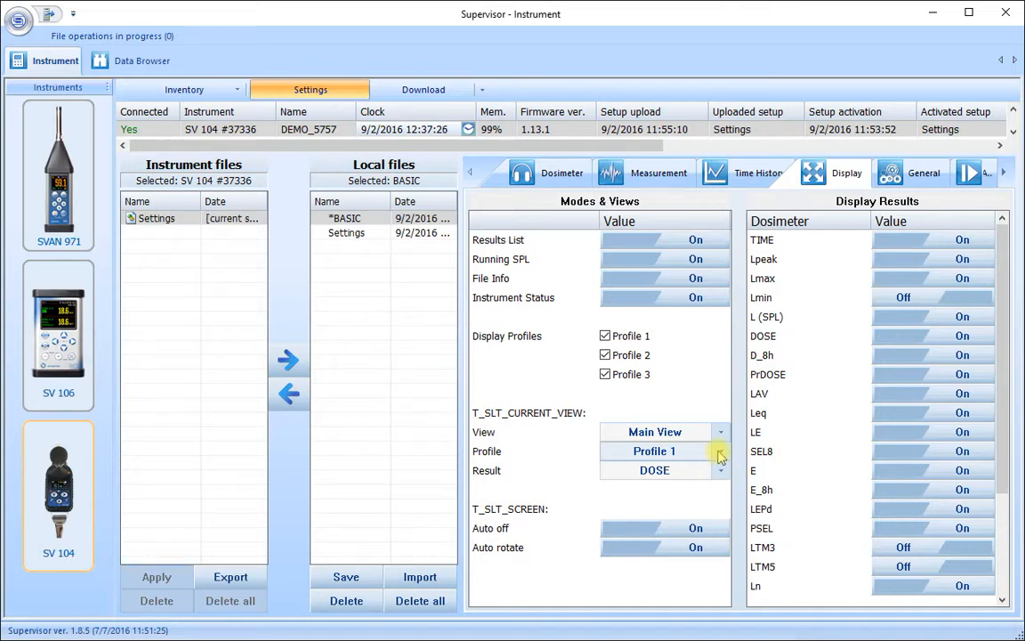
Step: Choose Profile 1 and the L result for the current display view
left_click(719, 454)
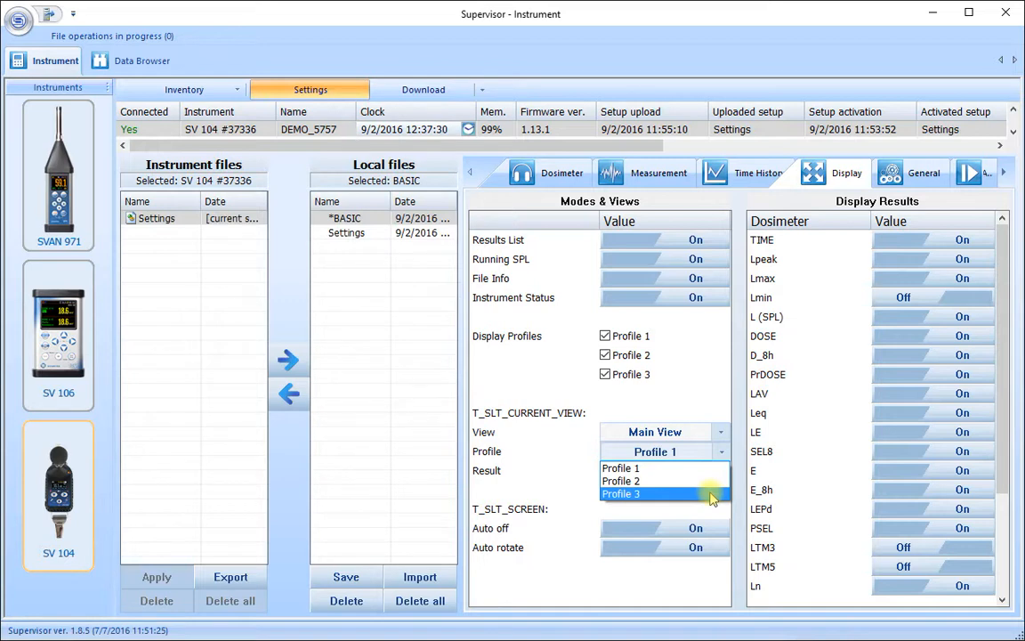
left_click(714, 468)
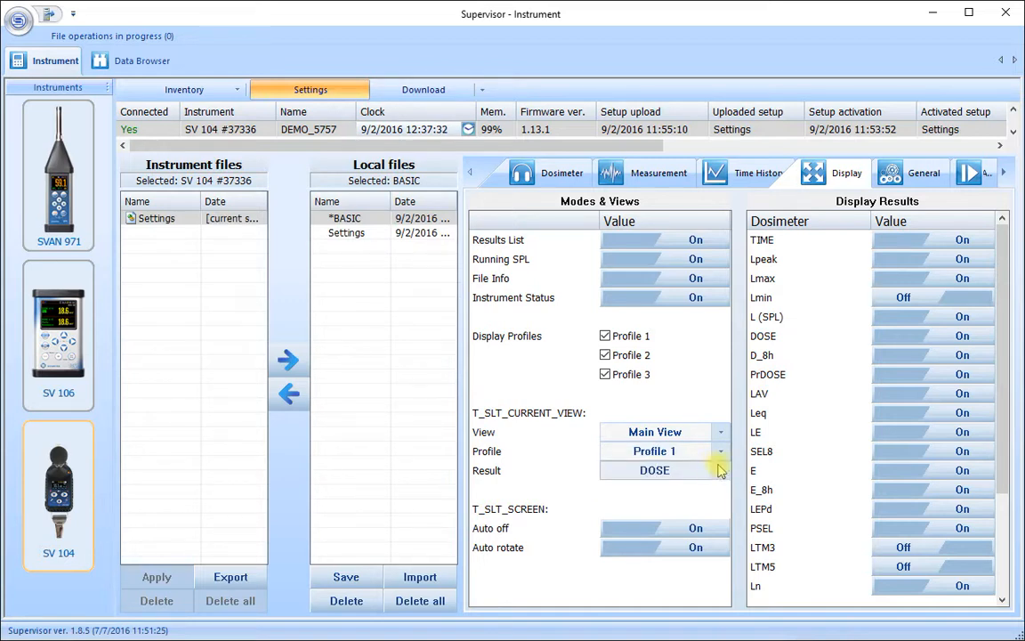
left_click(719, 471)
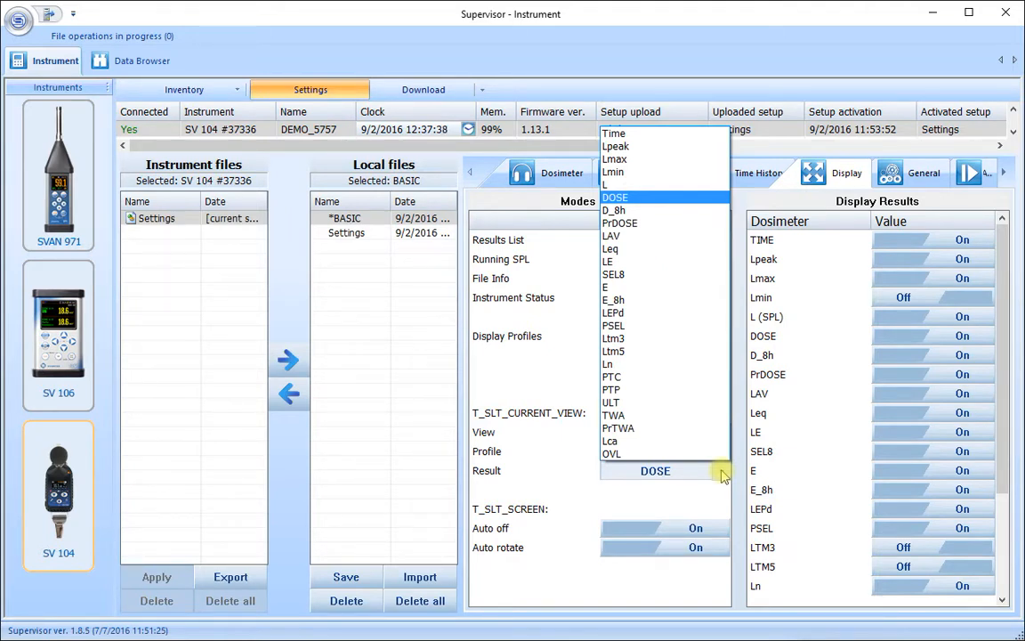
left_click(655, 185)
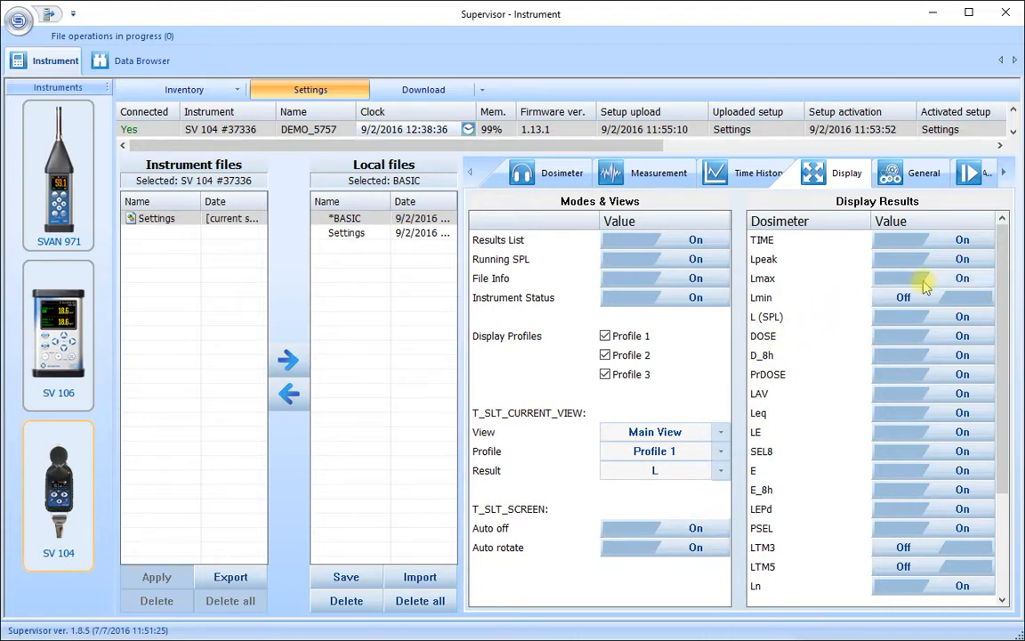
Step: Turn off LE, SEL8, E, E_8h, LEPd and PSEL in the dosimeter display results
left_click_drag(1003, 247, 995, 350)
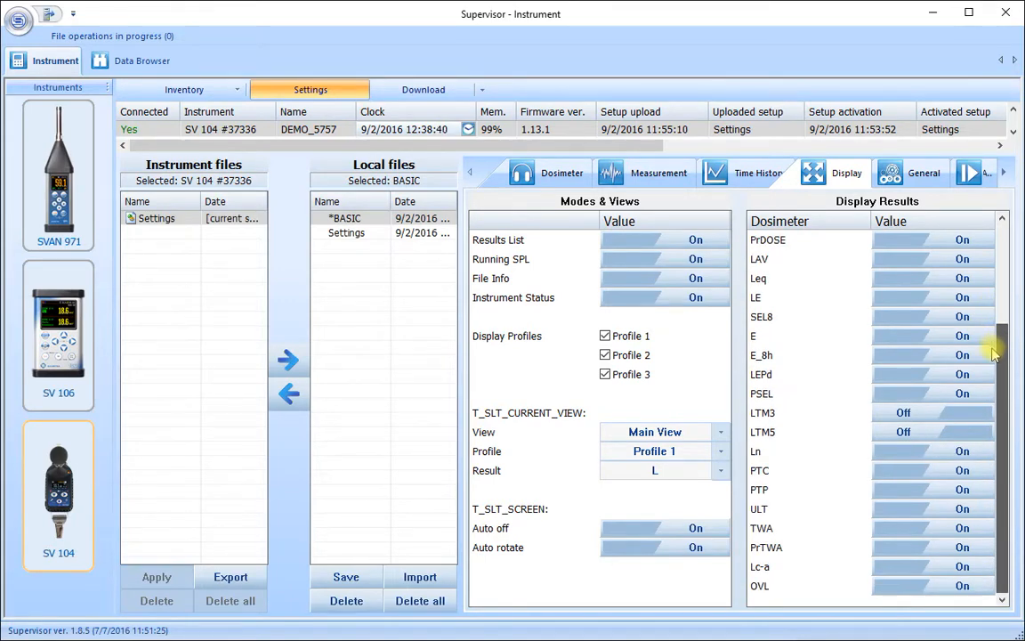
left_click_drag(1000, 371, 1009, 221)
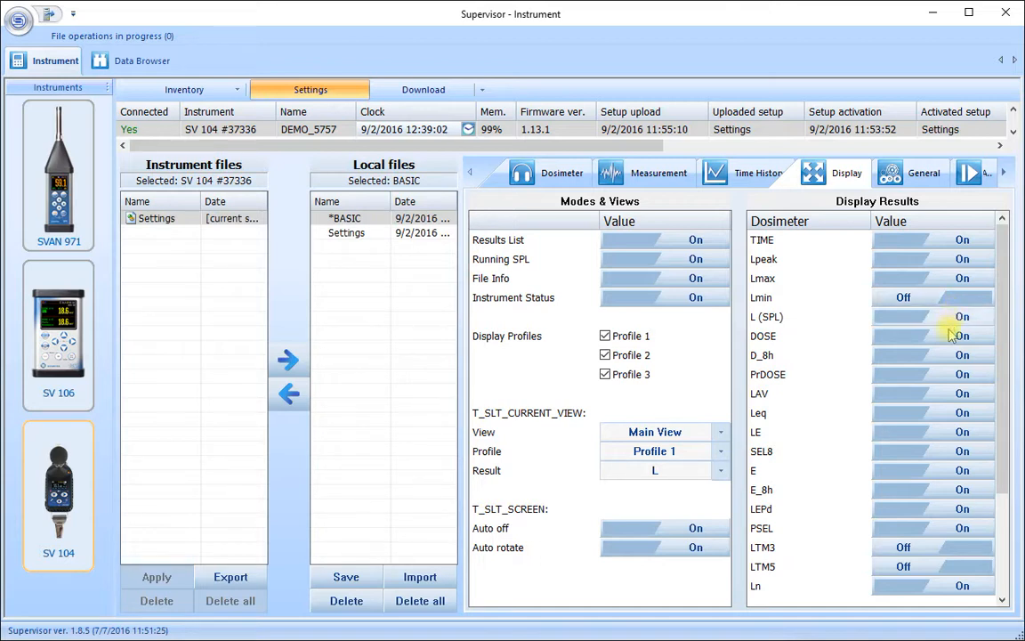
left_click(941, 434)
left_click(937, 451)
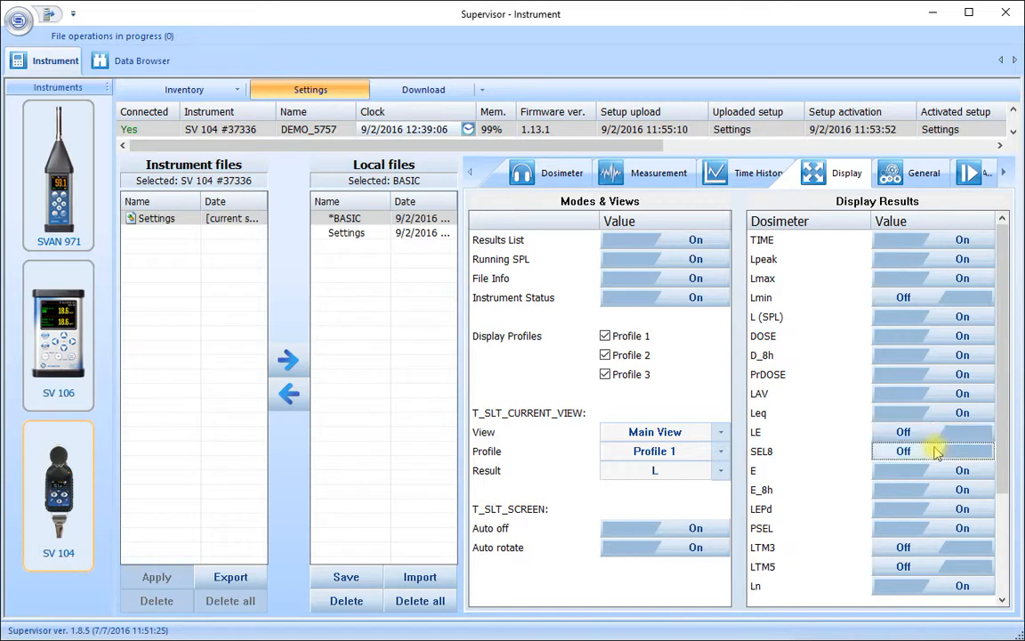
left_click(932, 471)
left_click(934, 491)
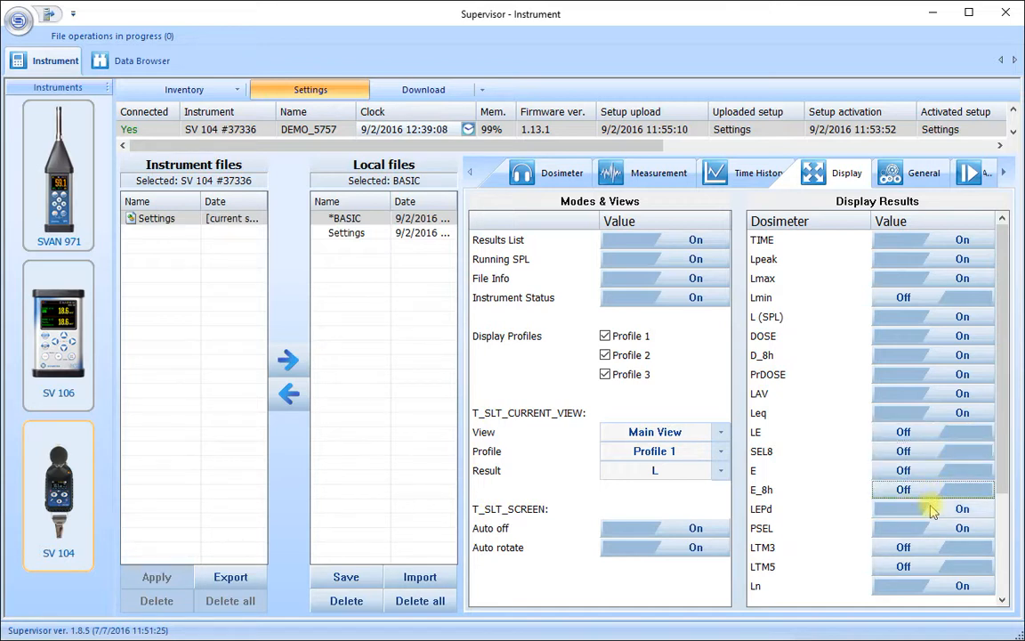
left_click(929, 508)
left_click(930, 528)
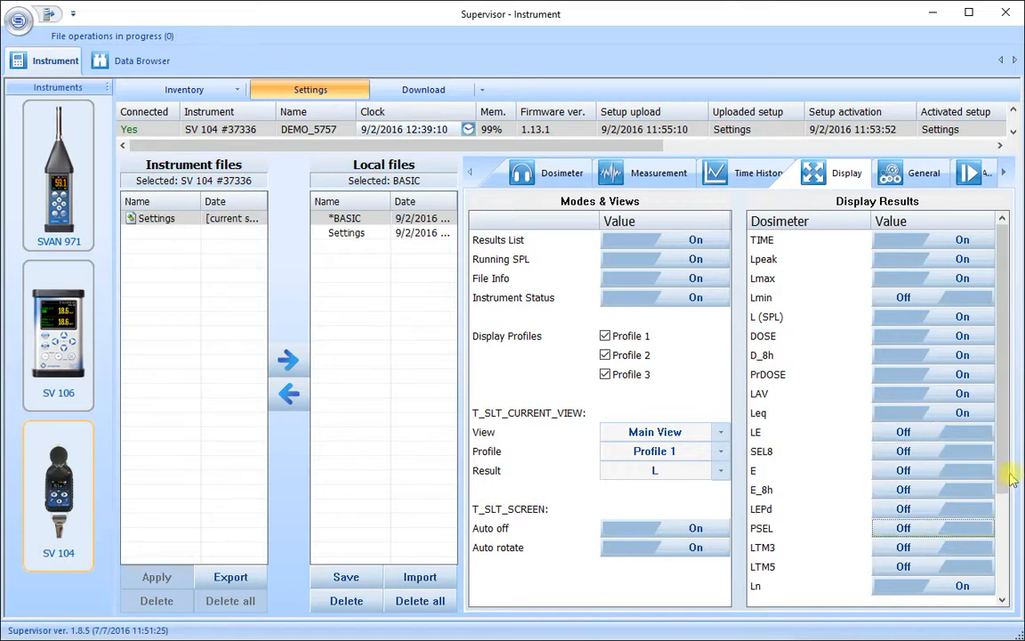
Step: Turn off Ln, PTC, PTP, ULT, Lc-a and OVL in the dosimeter display results and review the full list
left_click_drag(1004, 473, 1004, 570)
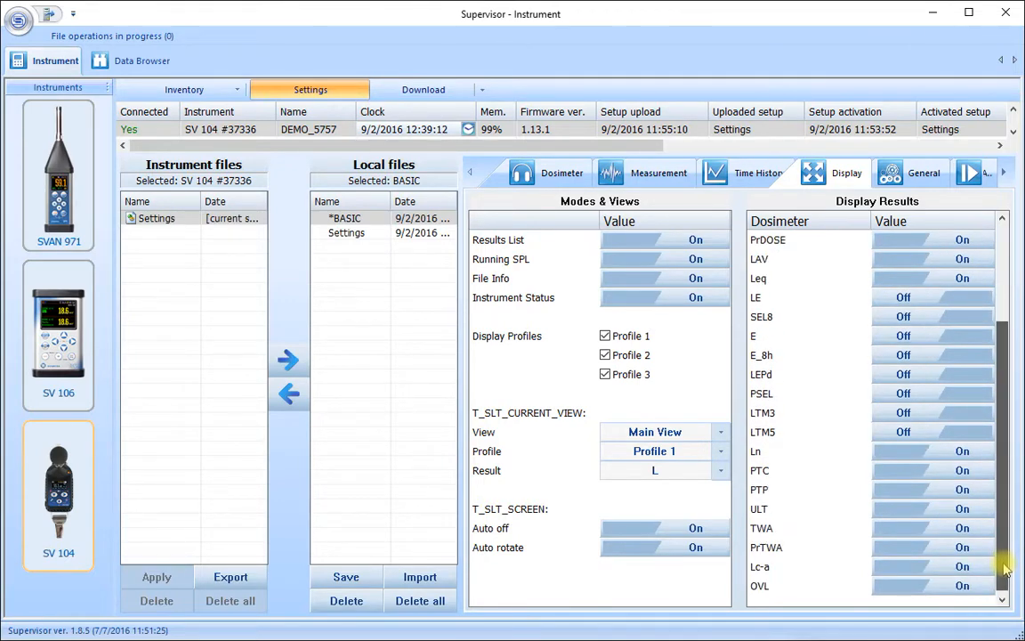
left_click(926, 454)
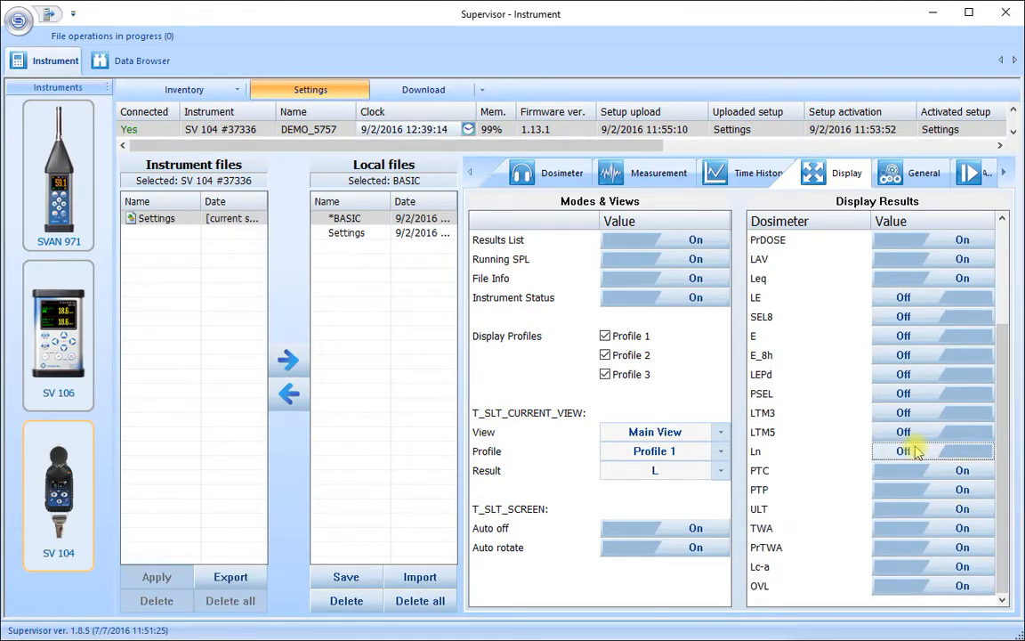
left_click(906, 474)
left_click(904, 491)
left_click(904, 514)
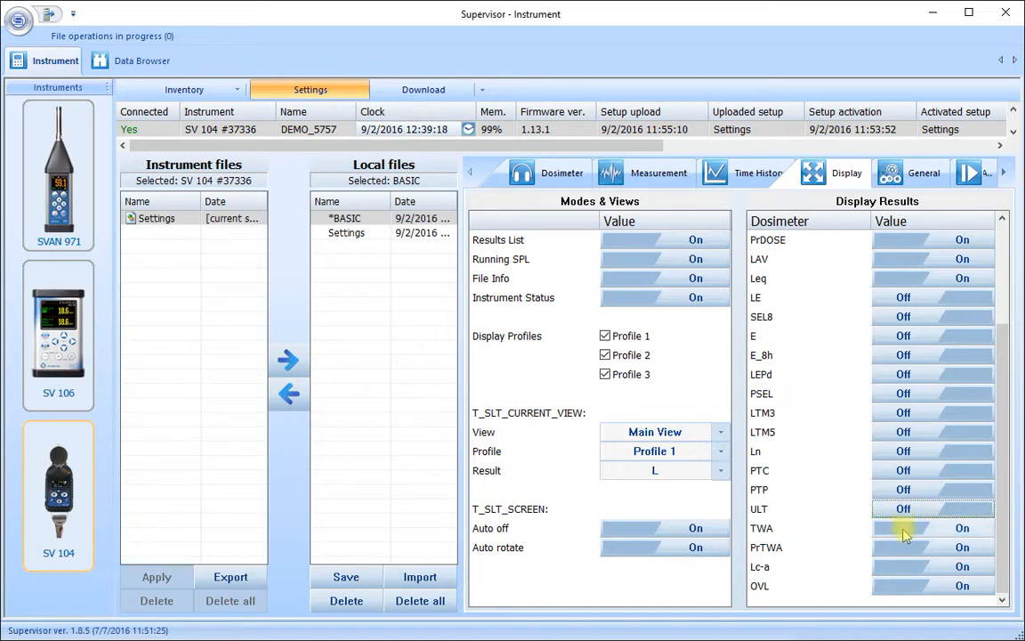
left_click(904, 568)
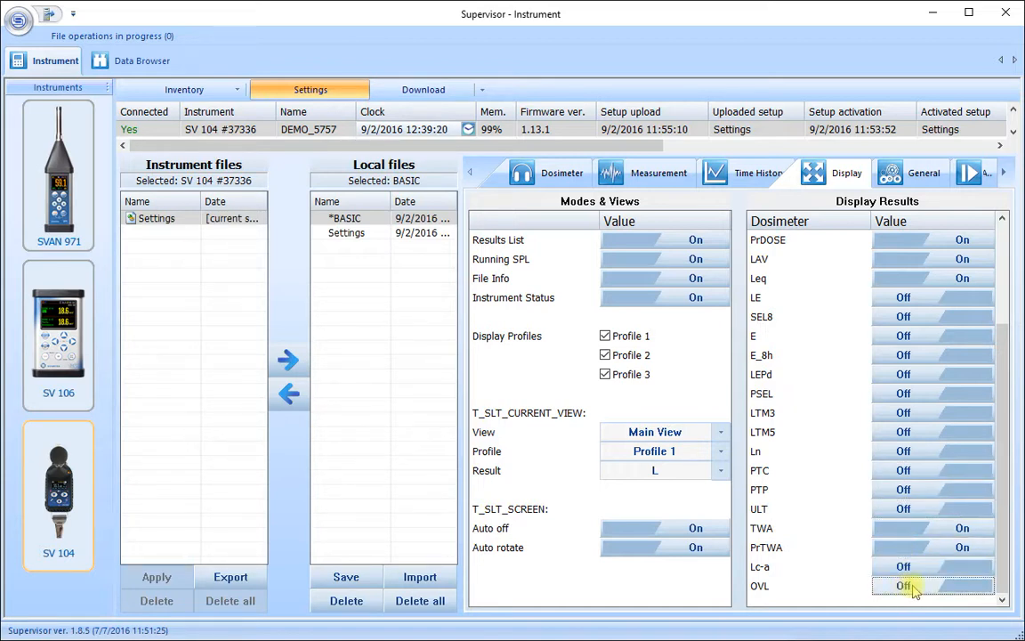
left_click(904, 587)
left_click_drag(1007, 560, 988, 420)
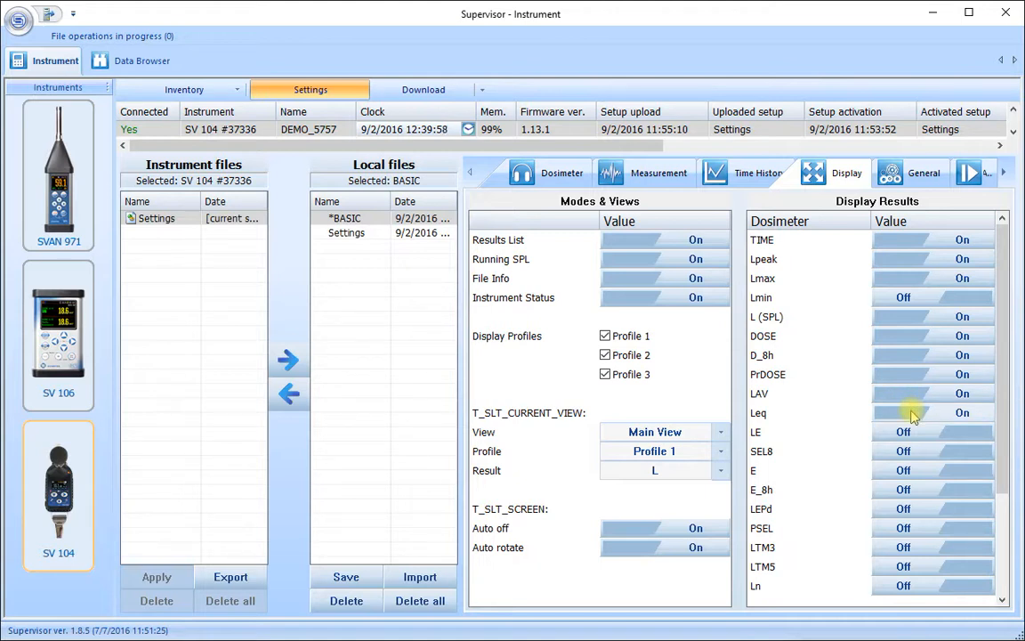
left_click_drag(1003, 403, 1000, 544)
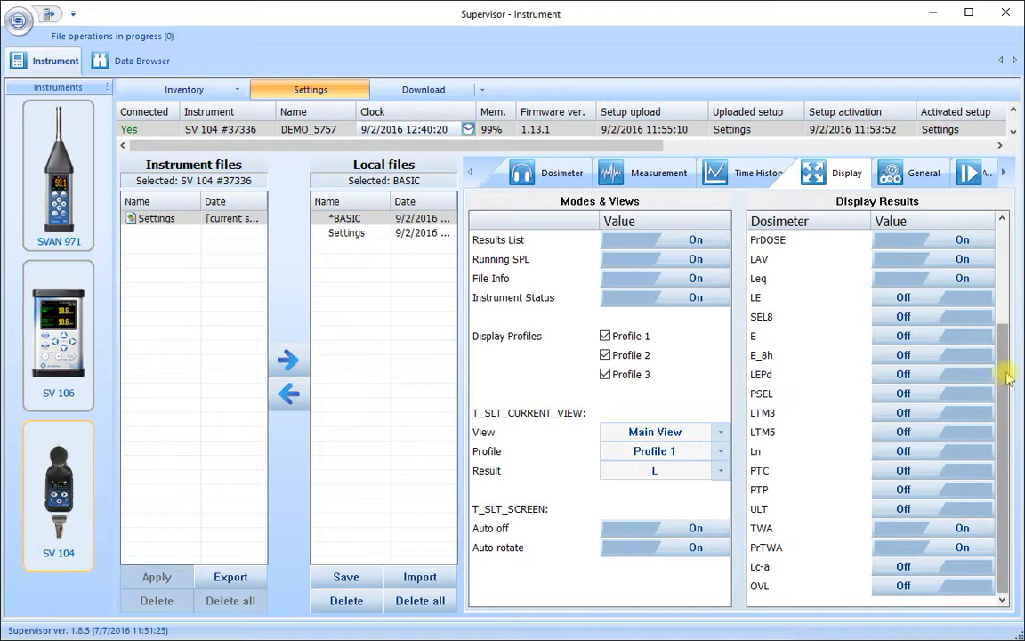
left_click_drag(1002, 377, 1006, 270)
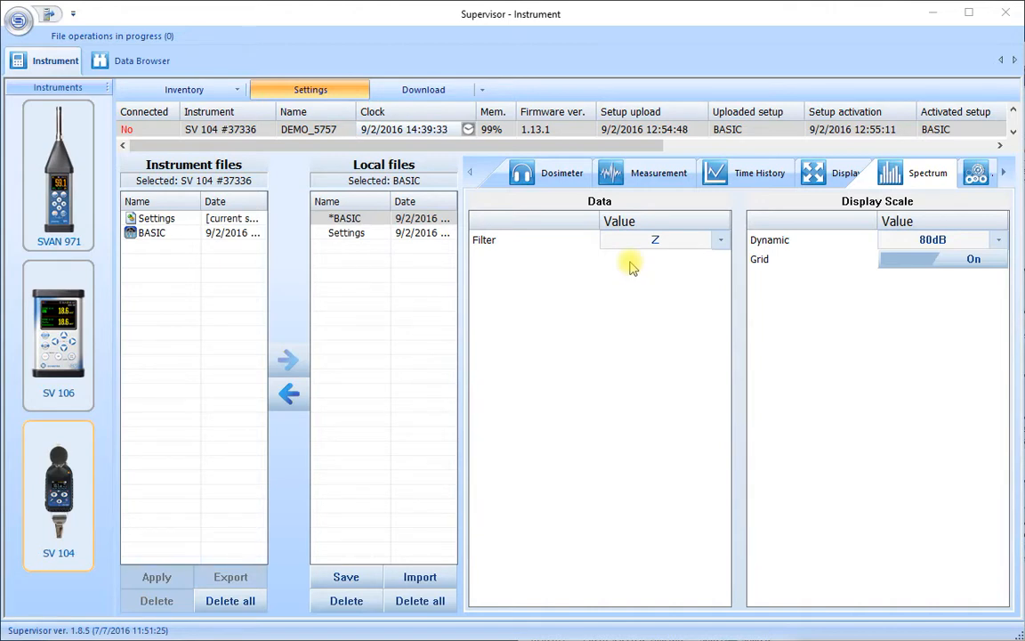
Step: Keep the spectrum filter at Z and set the display scale's dynamic to 40dB with the grid on
left_click(722, 245)
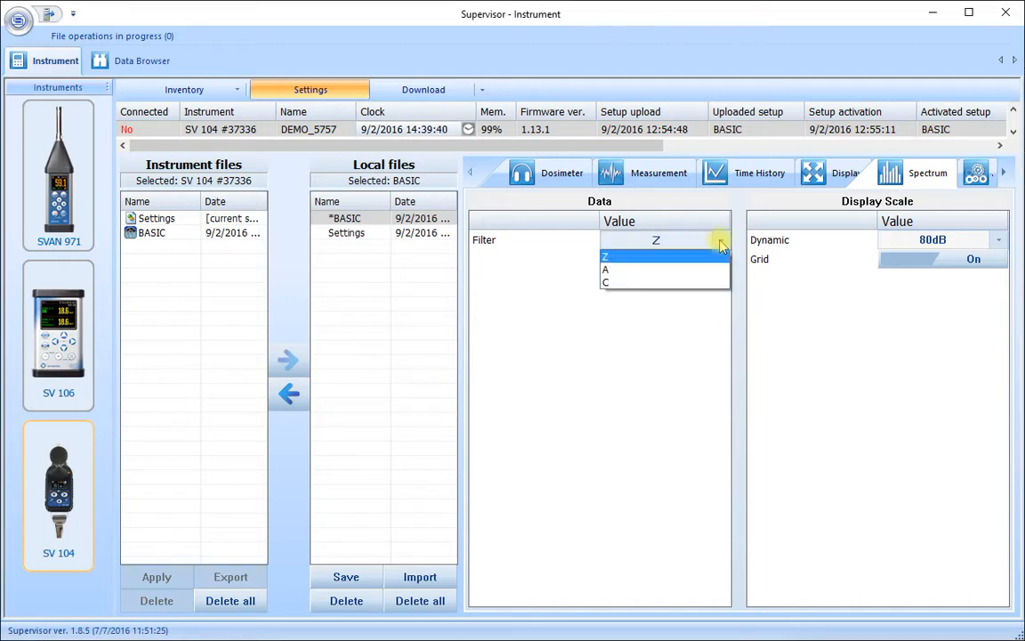
left_click(697, 297)
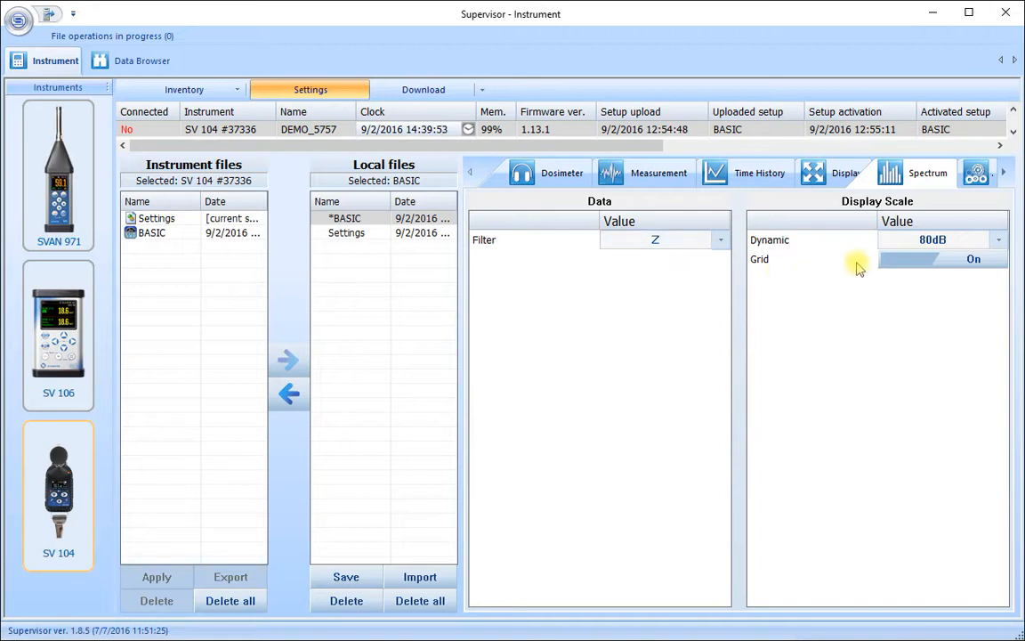
left_click(1002, 240)
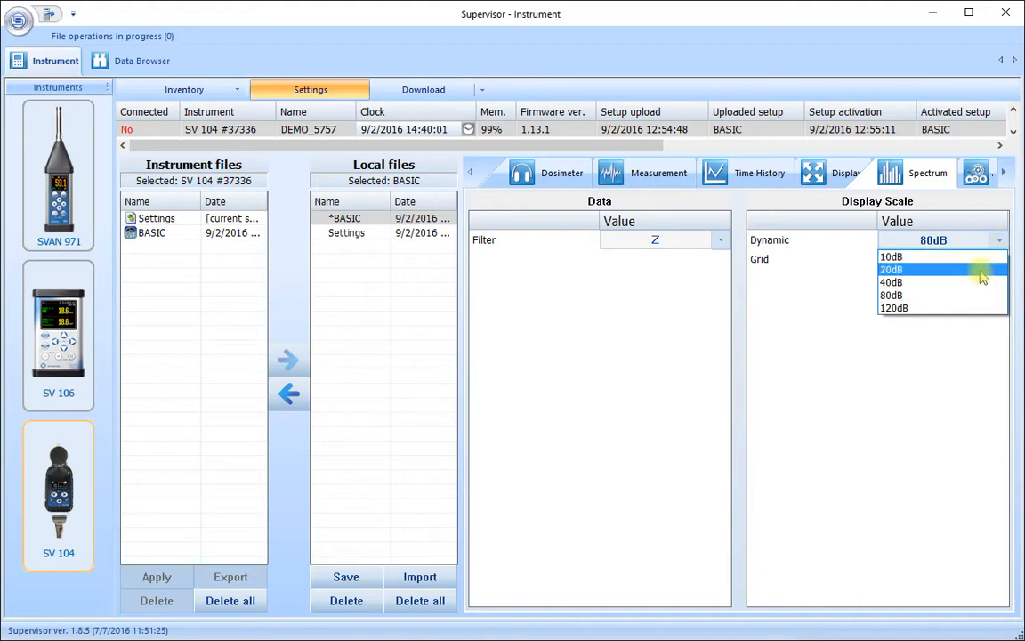
left_click(908, 282)
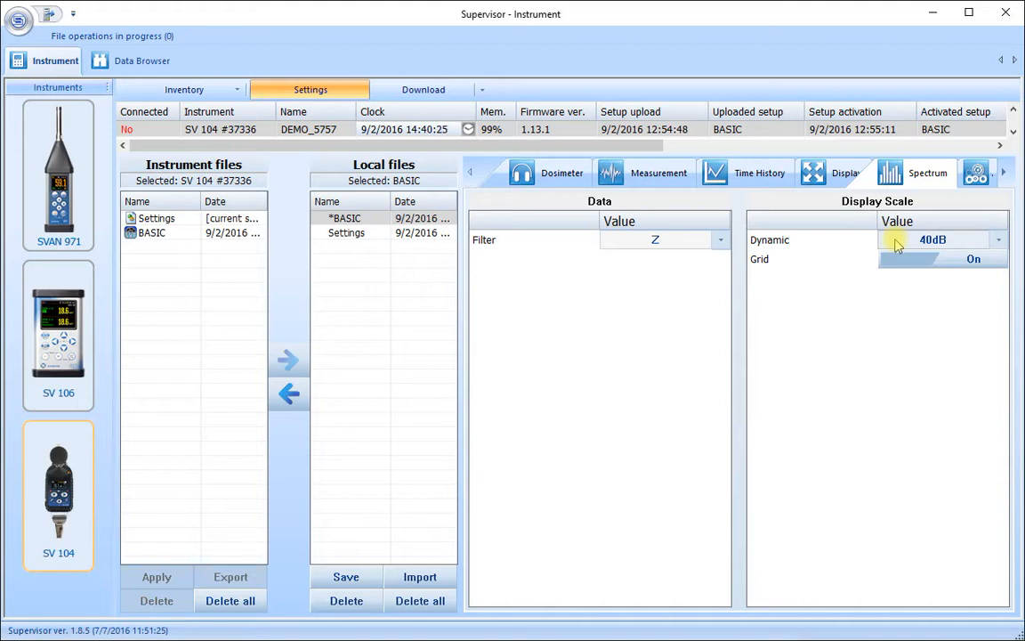
left_click(949, 265)
left_click(951, 266)
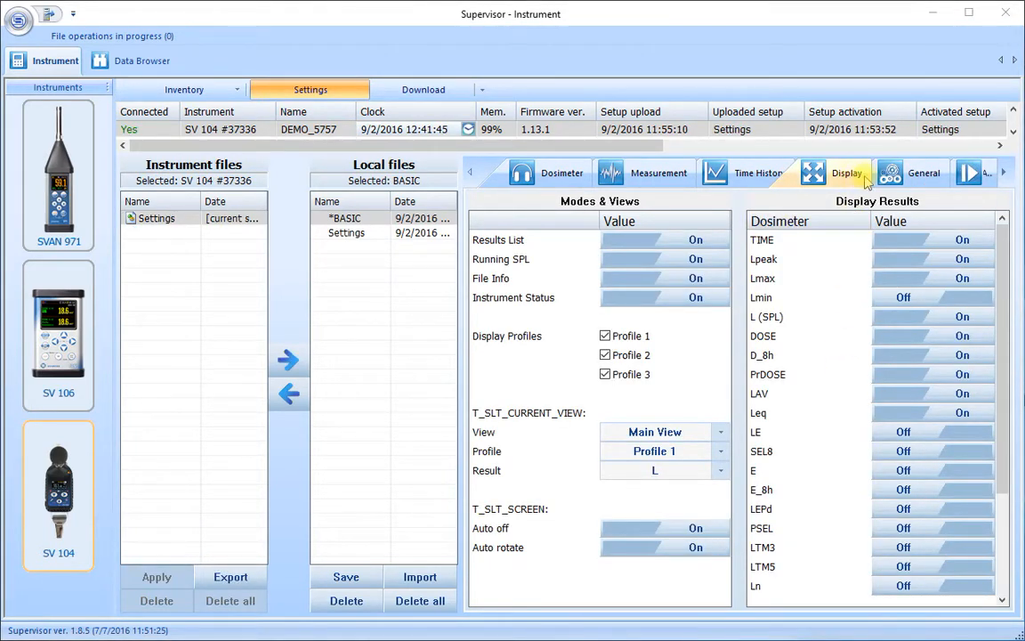
Step: In the general settings, look through the calibration levels and set Post Calibration to Last file
left_click(911, 174)
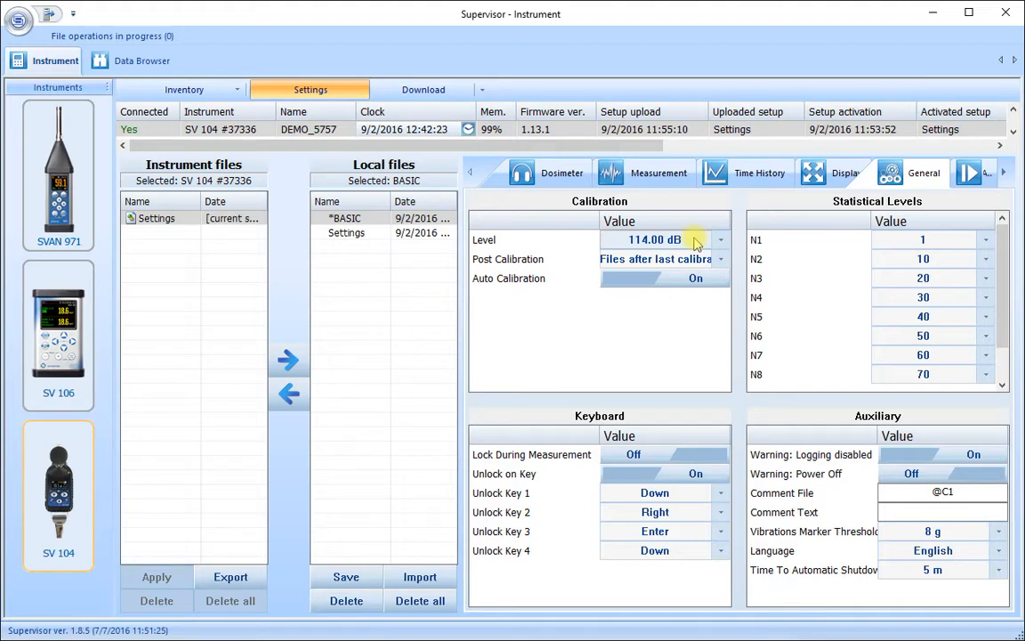
left_click(721, 241)
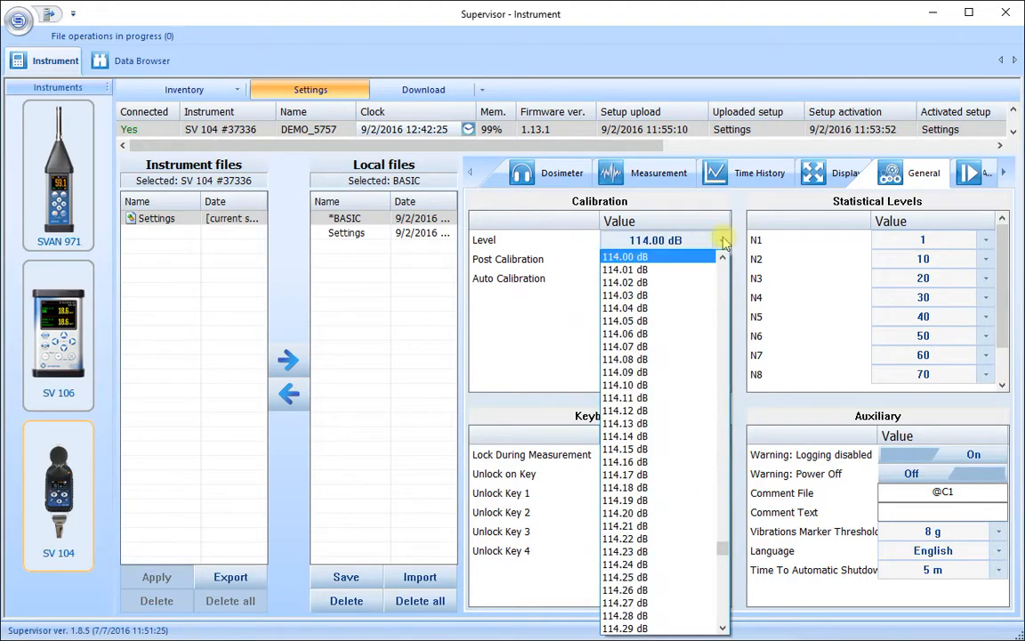
scroll(712, 418, "down", 1)
scroll(712, 419, "down", 4)
scroll(710, 419, "up", 6)
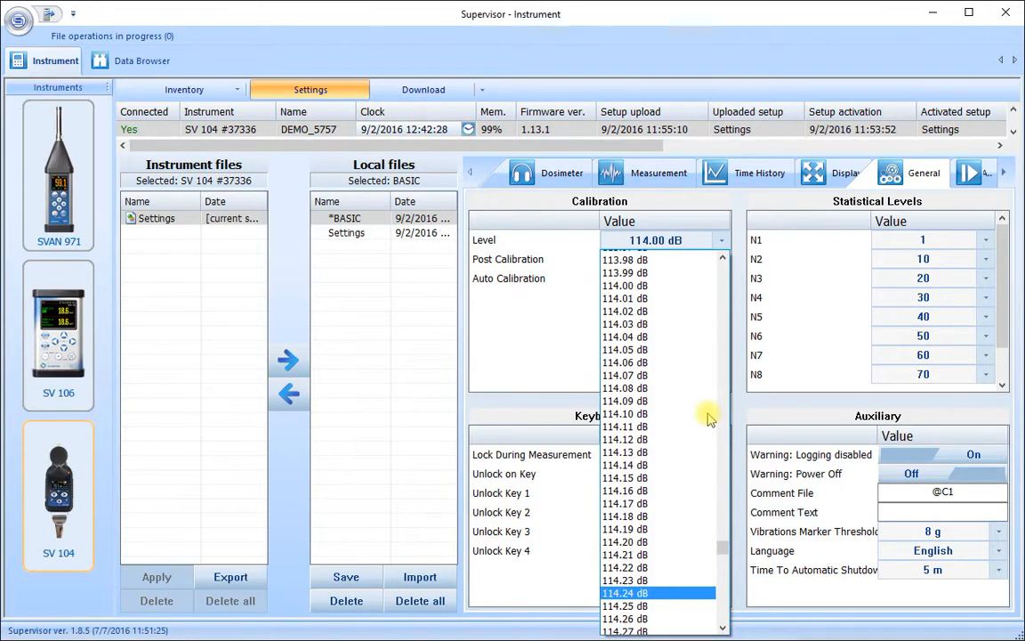
left_click(536, 326)
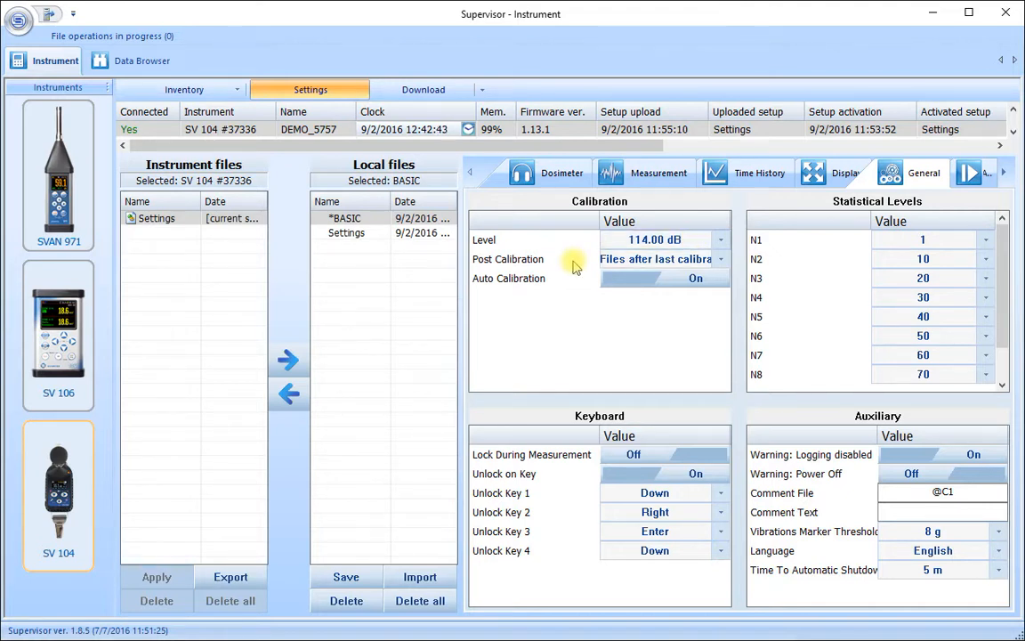
left_click(722, 260)
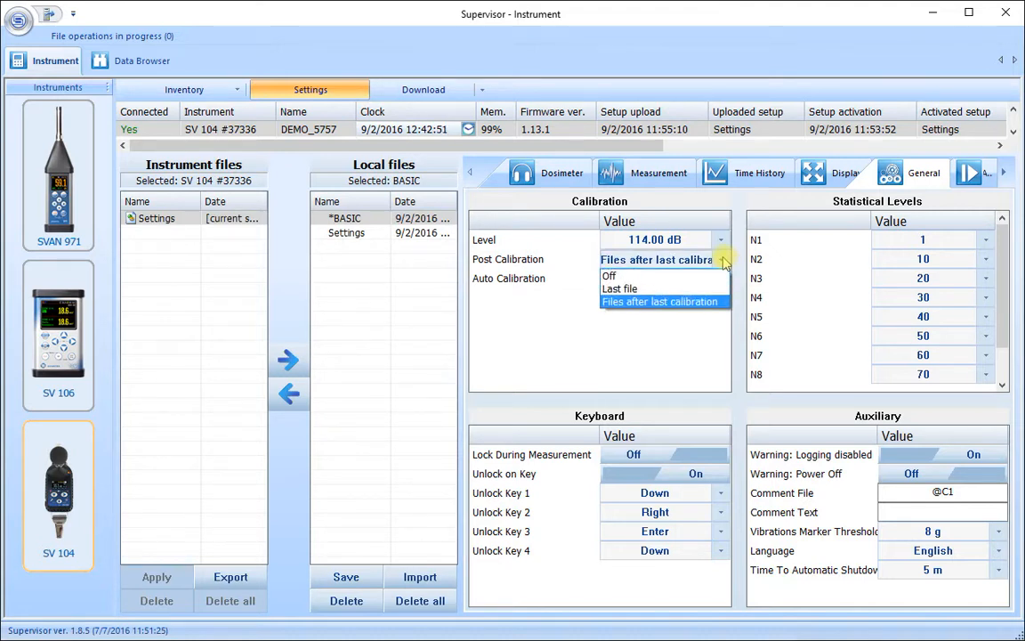
left_click(657, 290)
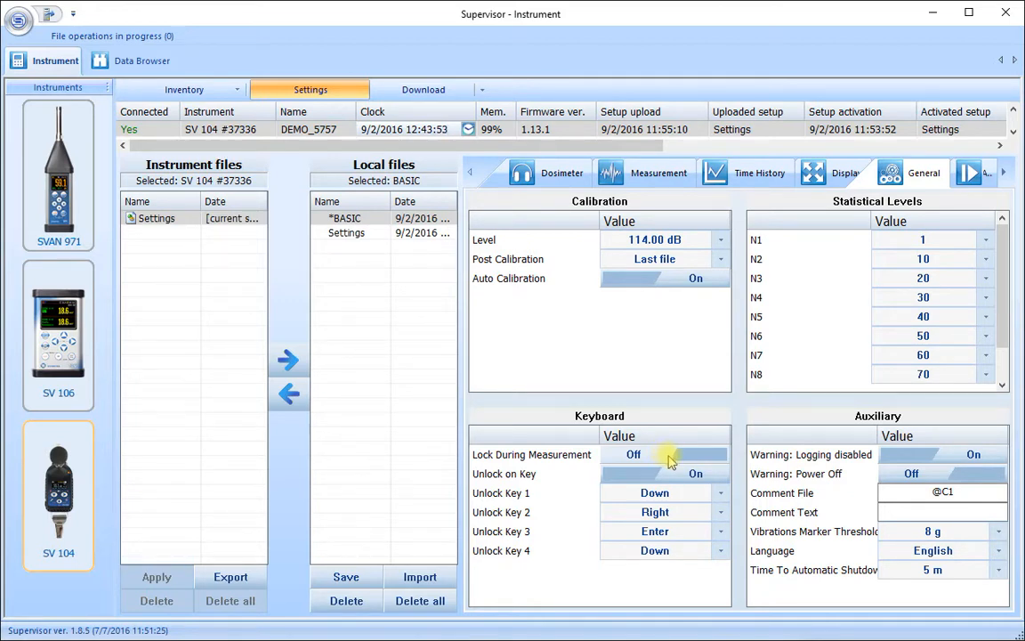
Step: Turn on Lock During Measurement in the keyboard settings
left_click(664, 456)
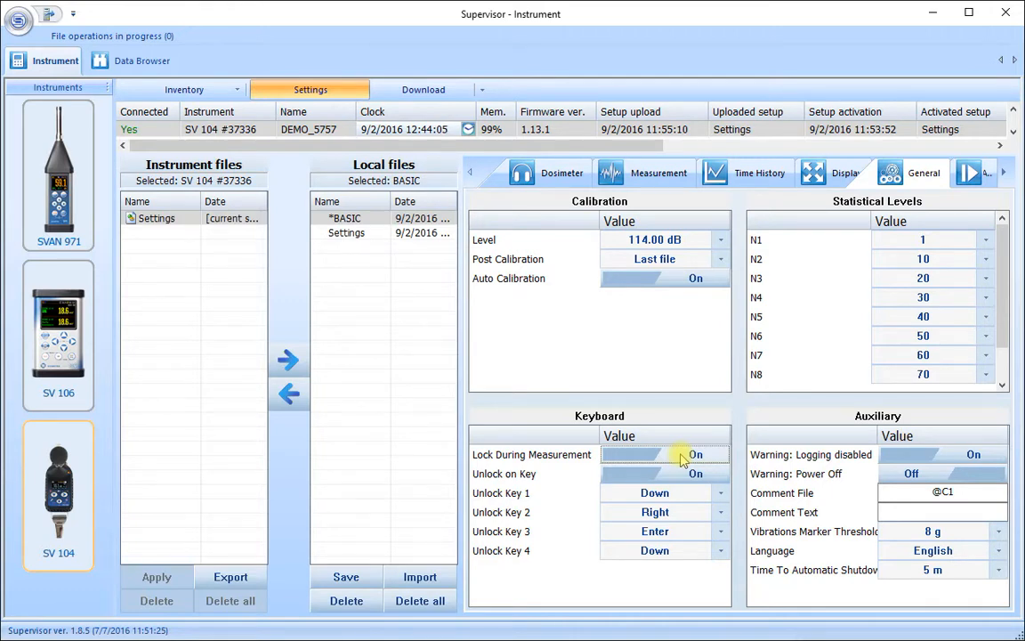
left_click(681, 457)
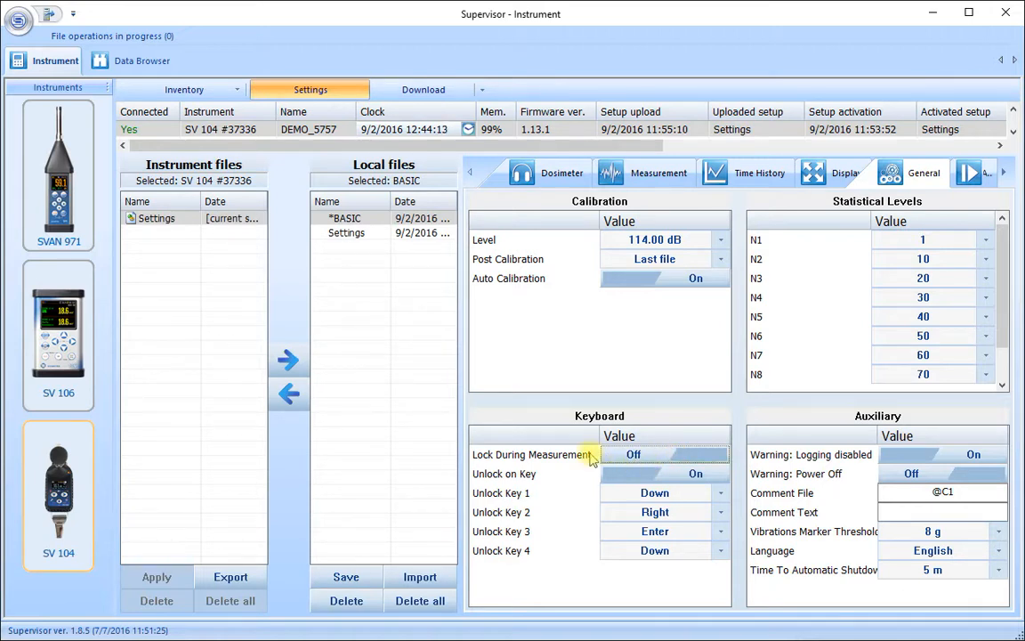
left_click(671, 461)
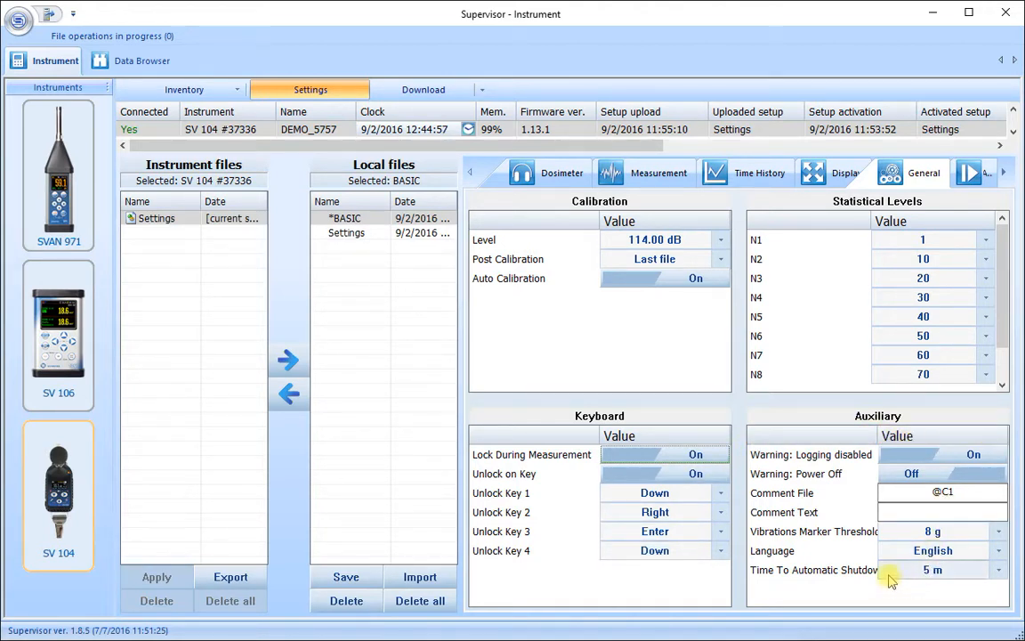
Step: Turn on the Power Off warning and enter "voice comment" as the comment text in the auxiliary settings
left_click(965, 475)
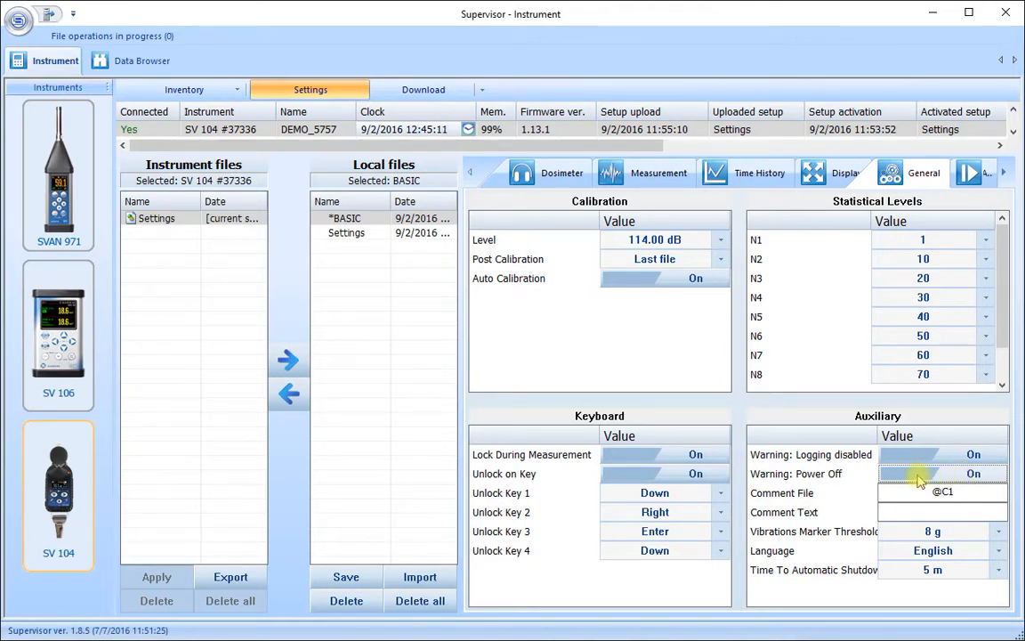
left_click(956, 511)
type("v")
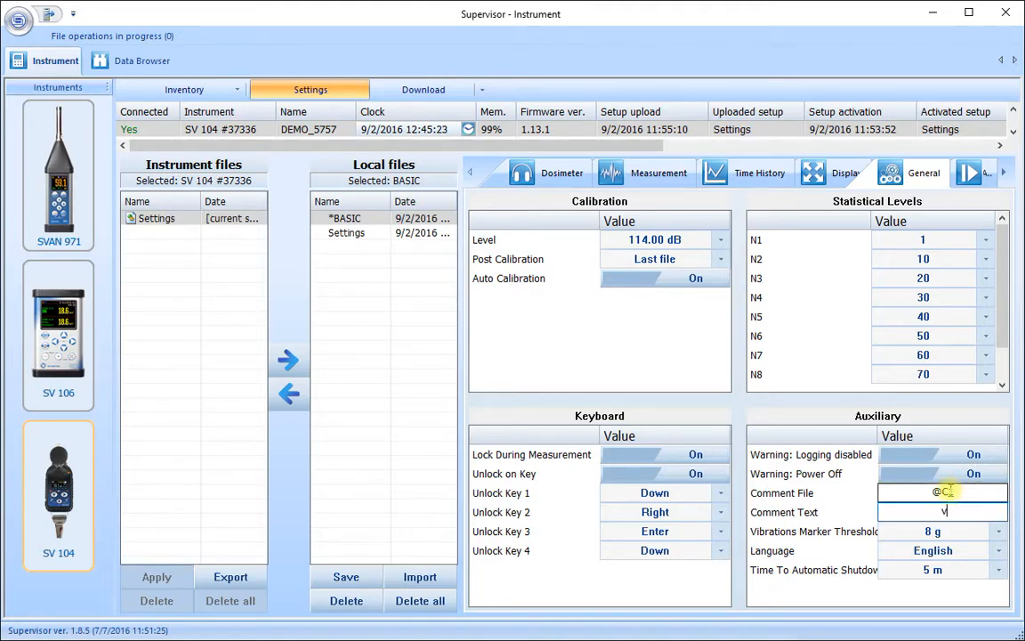
type("oice comment")
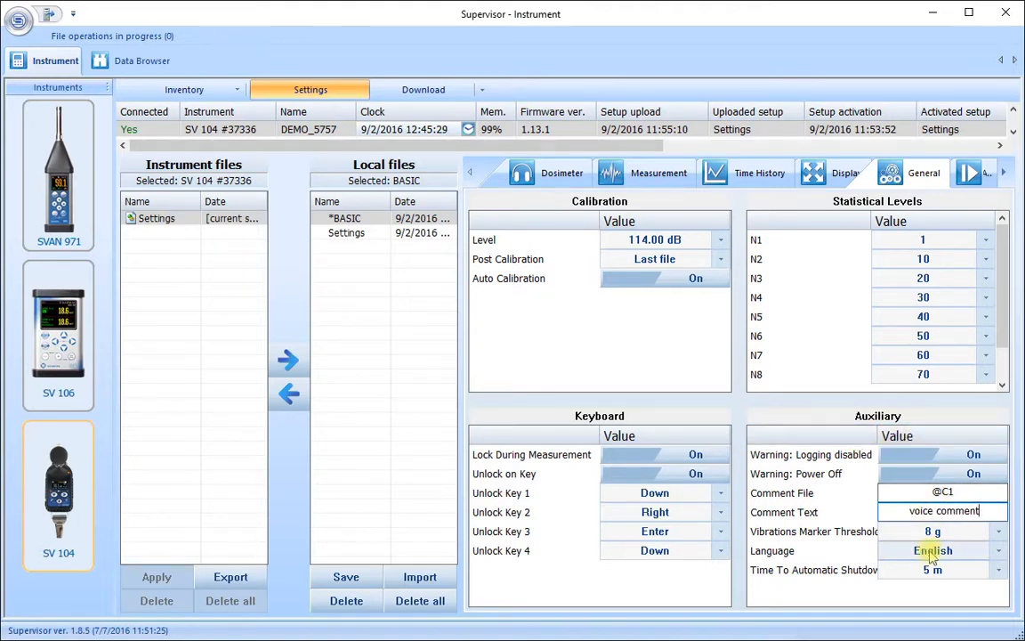
Step: Set the Vibrations Marker Threshold to 6 g and check the language options, keeping English
left_click(959, 532)
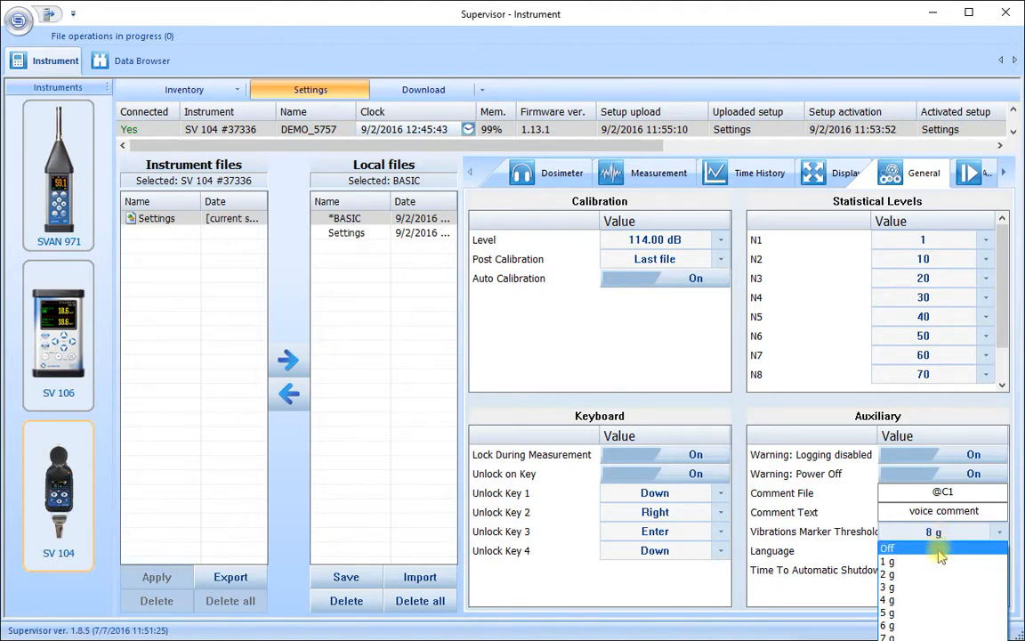
left_click(915, 626)
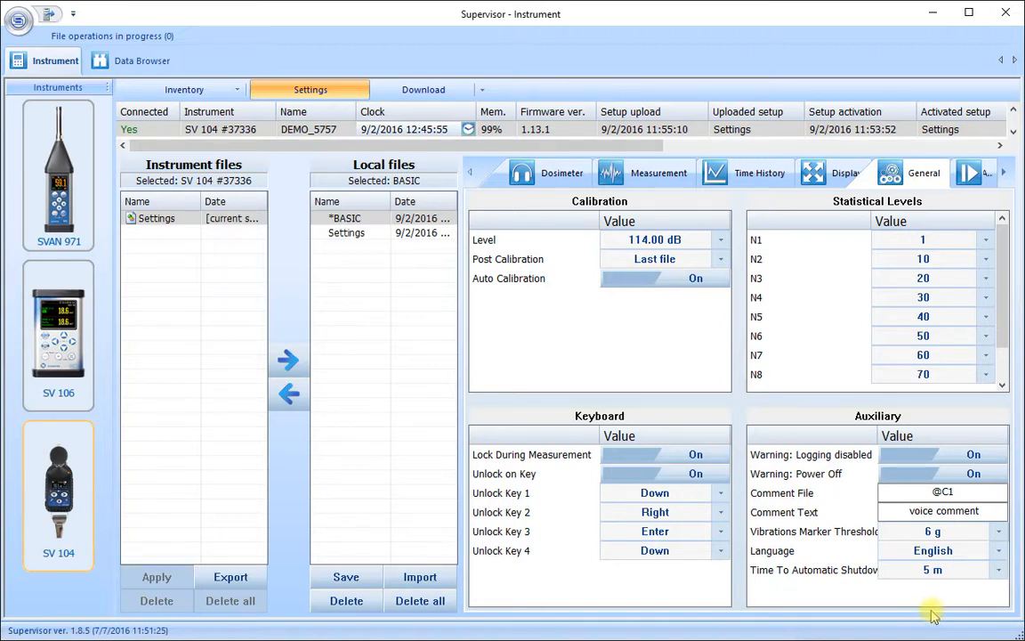
left_click(997, 553)
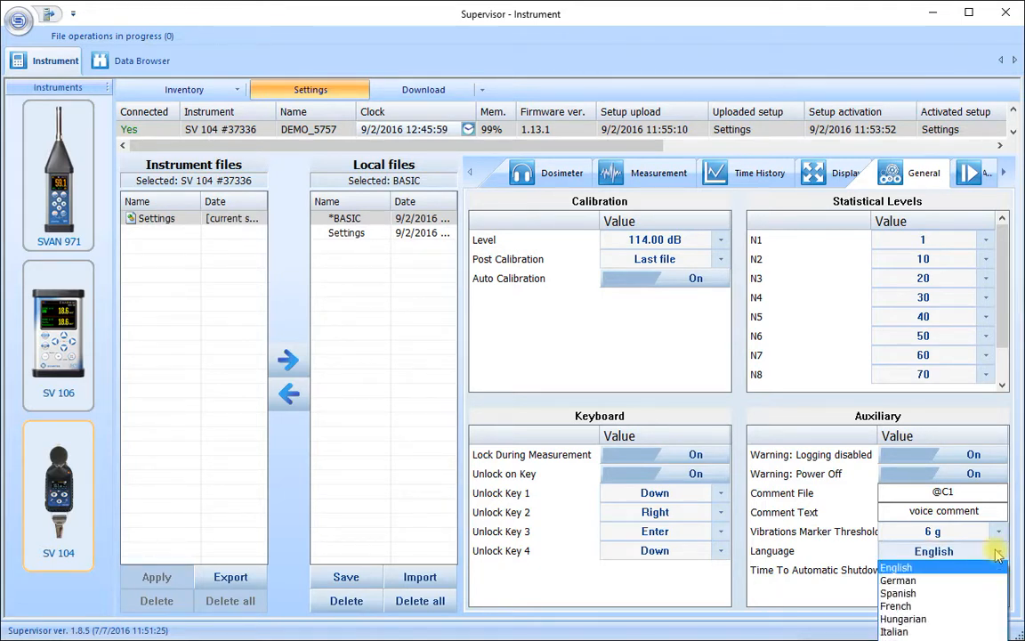
left_click(998, 553)
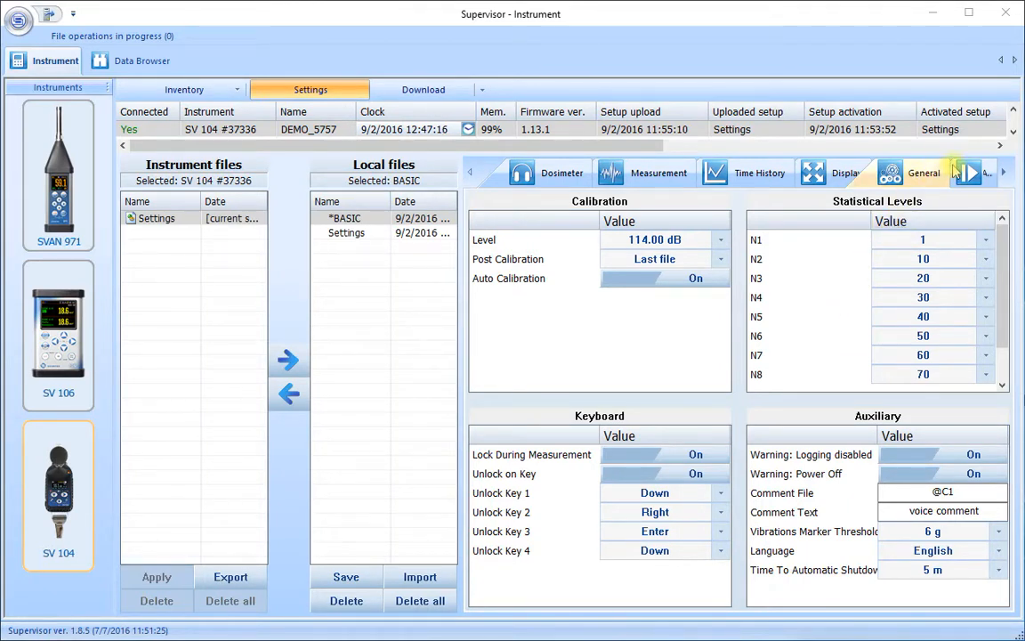
Step: Turn on Pause 1 in the auto run settings
left_click(979, 172)
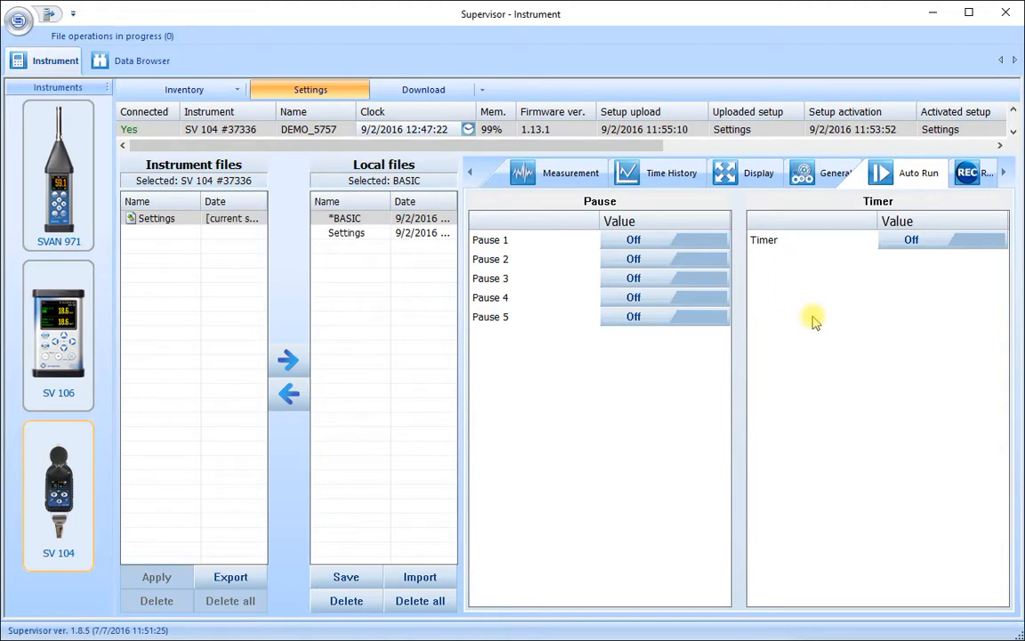
left_click(692, 241)
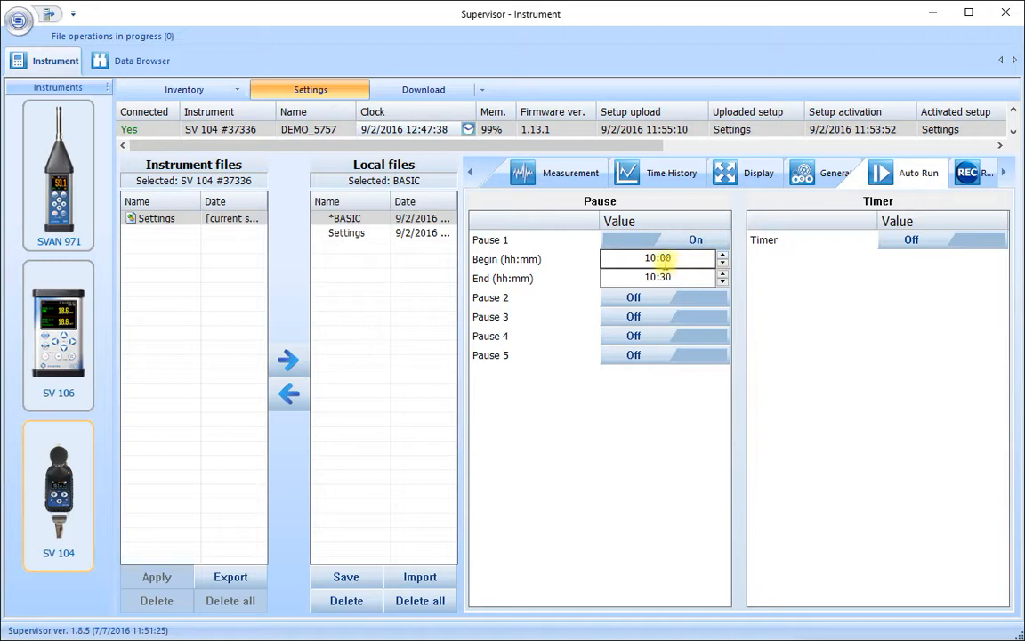
Step: Set Pause 1 to begin at 10:10, keeping 10:30 as its end time
left_click(660, 259)
left_click(723, 256)
double_click(724, 256)
left_click(723, 255)
left_click(723, 254)
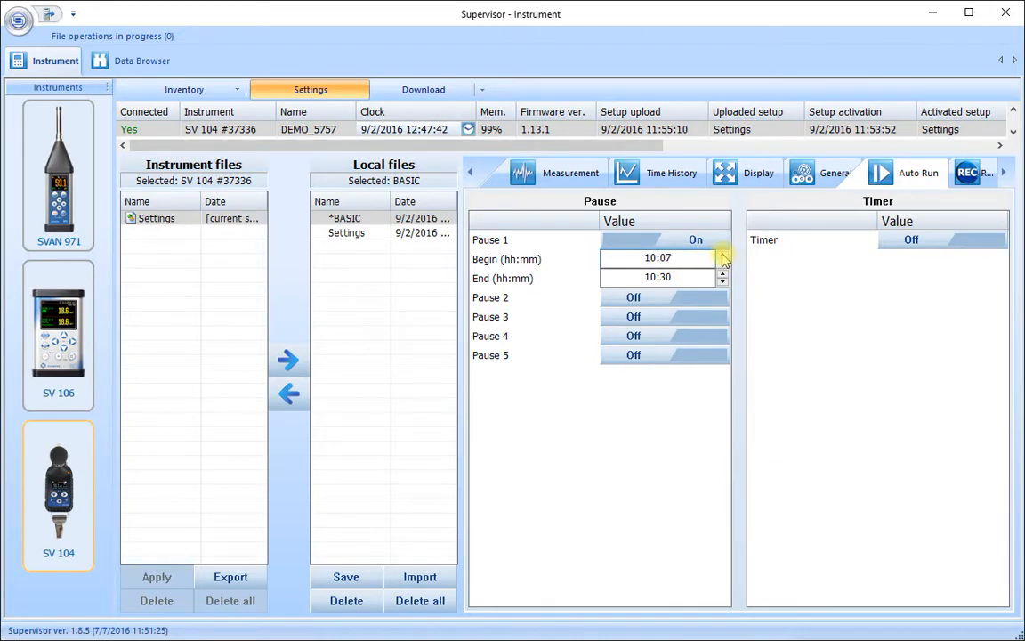
left_click(724, 255)
left_click(723, 255)
left_click(674, 278)
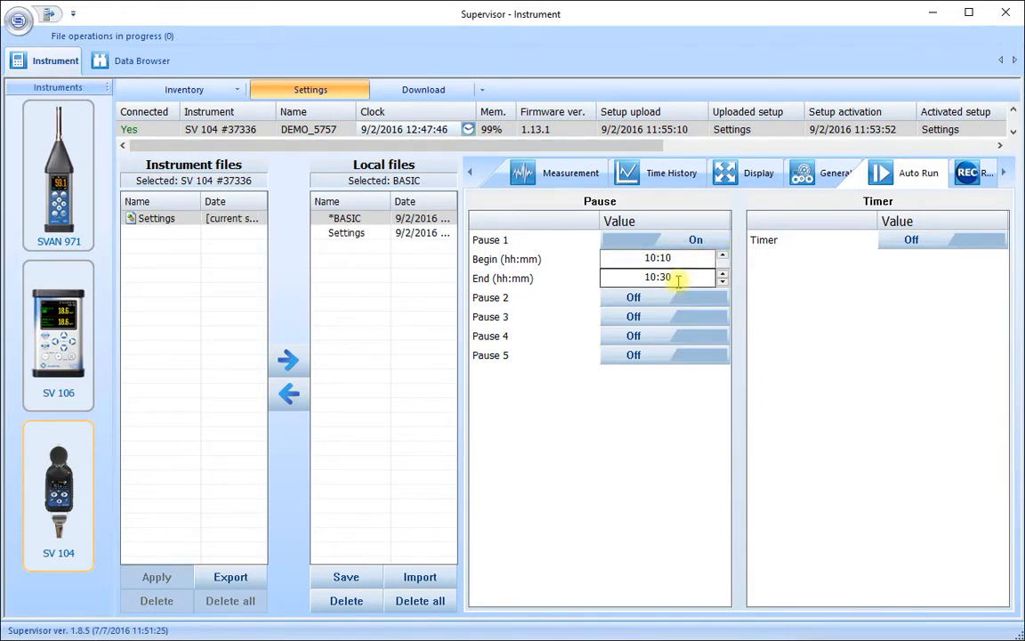
Step: Turn on Pause 2 and set it to run from 12:00 to 12:30
left_click(668, 297)
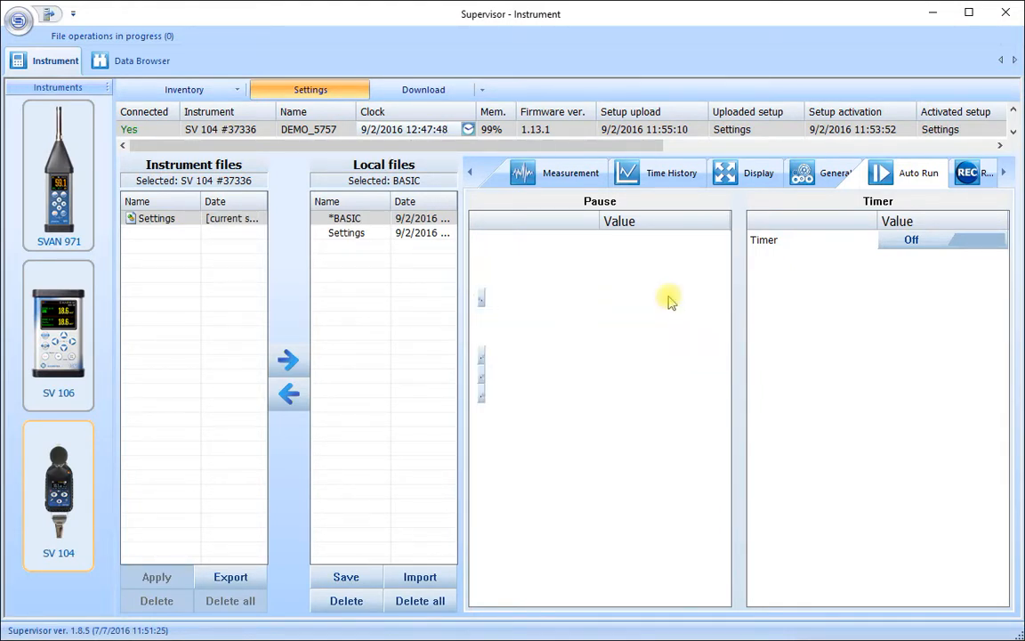
left_click(653, 315)
left_click(721, 312)
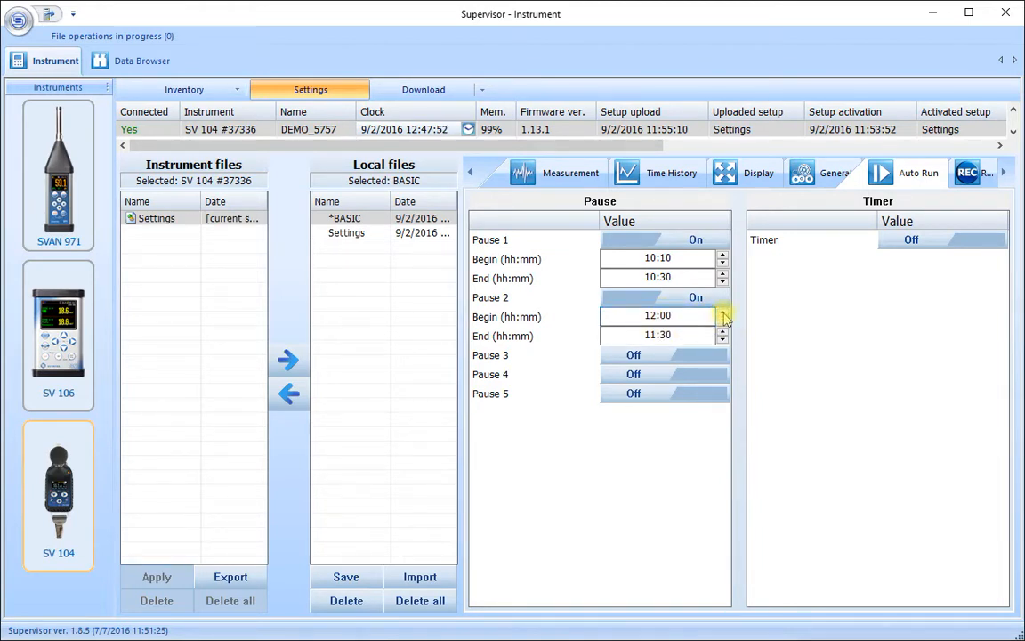
left_click(711, 334)
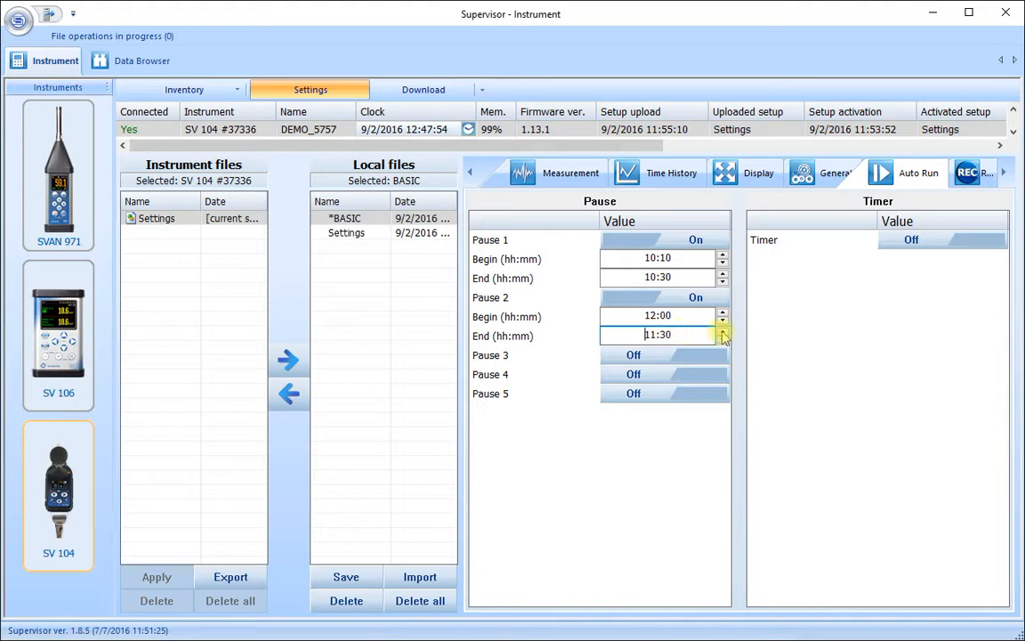
left_click(722, 330)
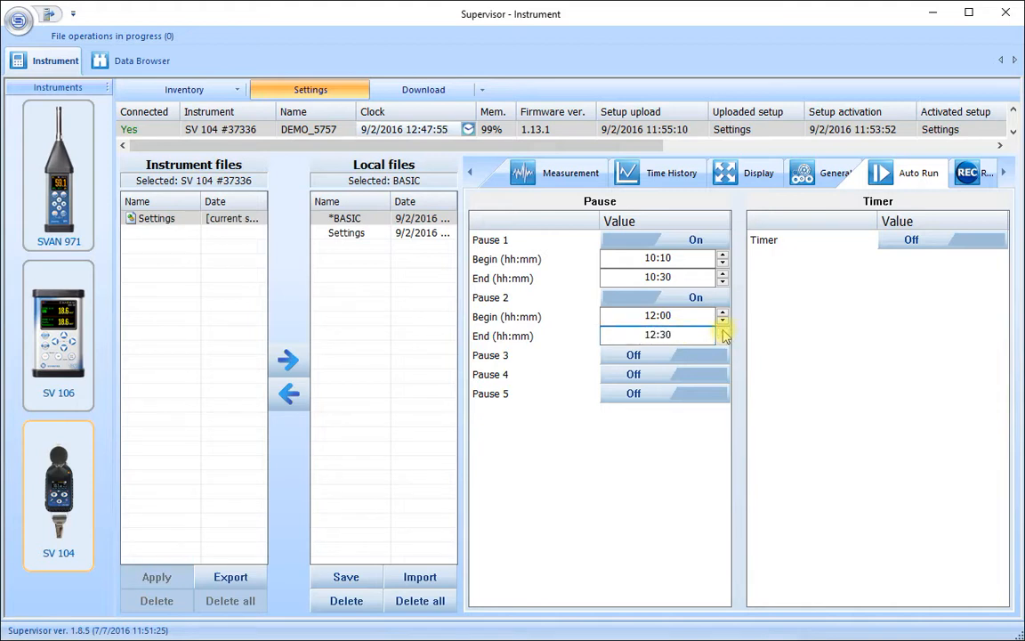
Step: Turn on Pause 3 and set it to run from 15:00 to 15:10
left_click(680, 355)
left_click(658, 373)
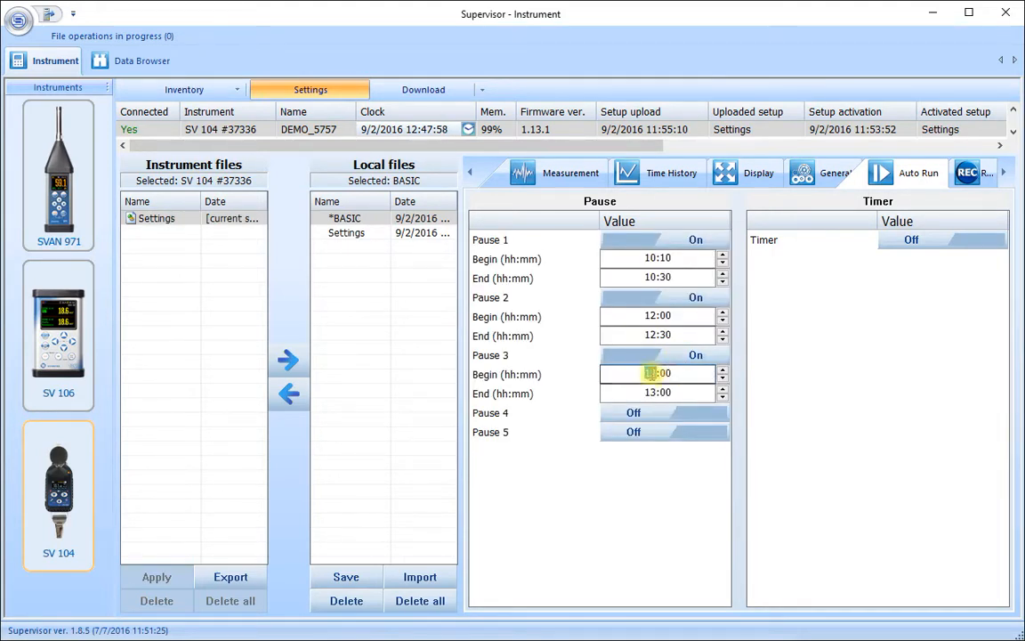
left_click(722, 370)
left_click(723, 371)
left_click(722, 370)
left_click(652, 392)
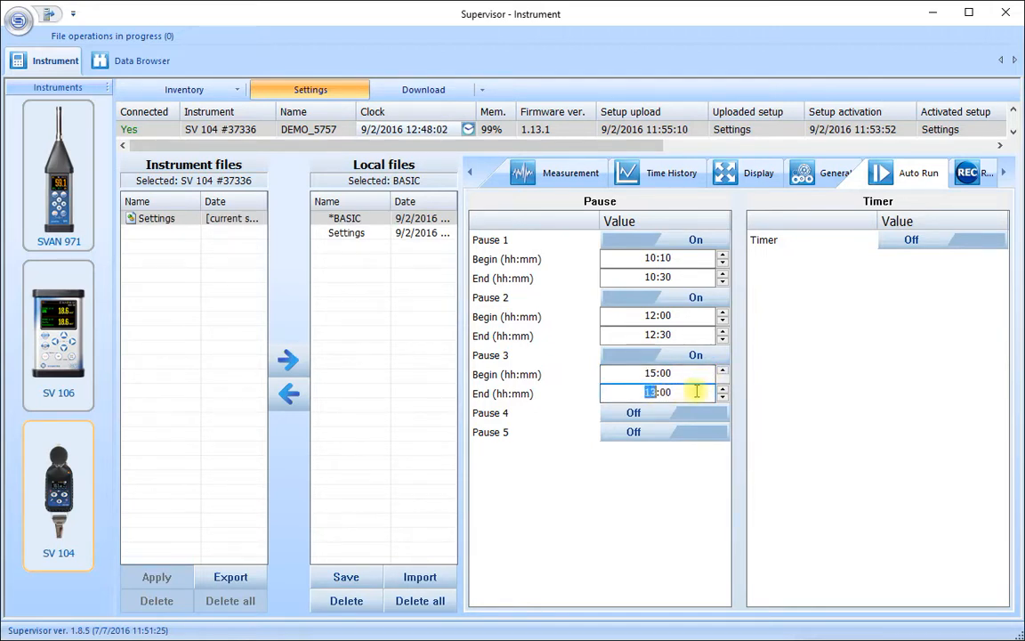
left_click(722, 389)
left_click(722, 388)
left_click(666, 392)
type("08")
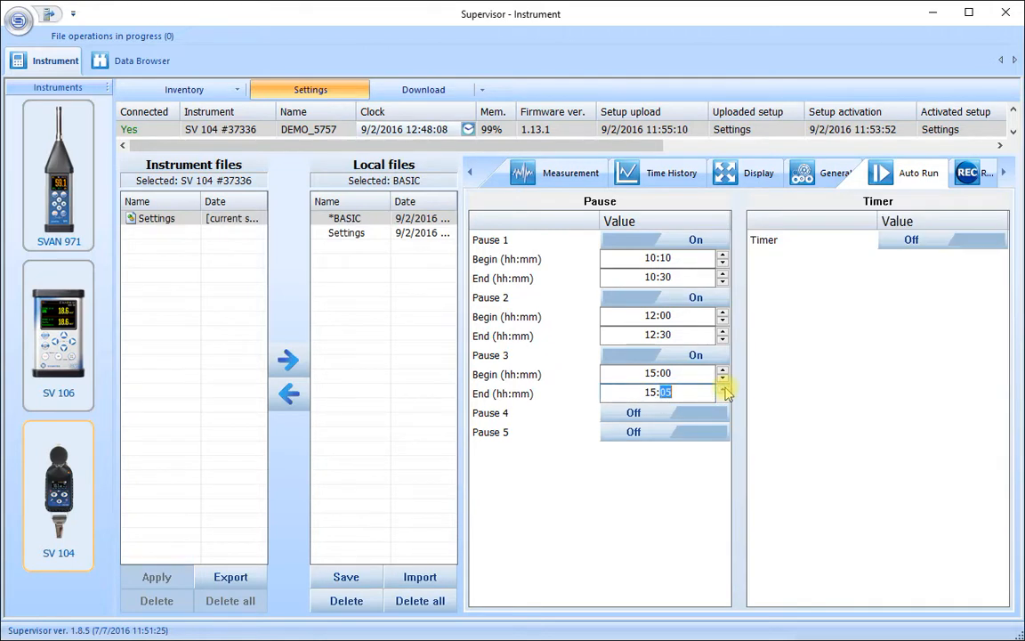
left_click(722, 388)
left_click(722, 388)
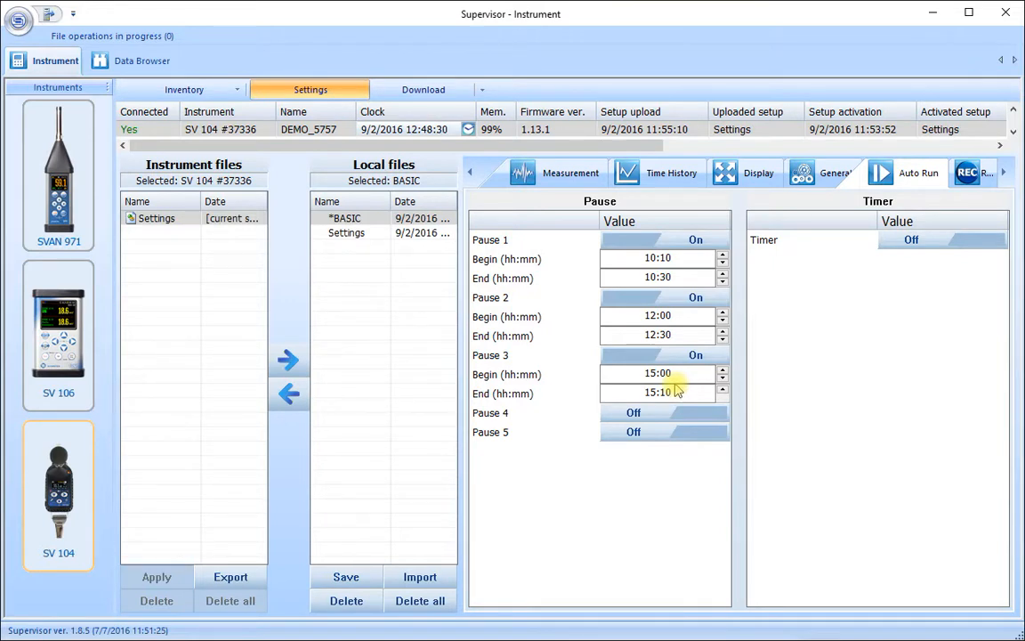
Step: Turn off Pause 1, Pause 2 and Pause 3 in the auto run settings
left_click(696, 241)
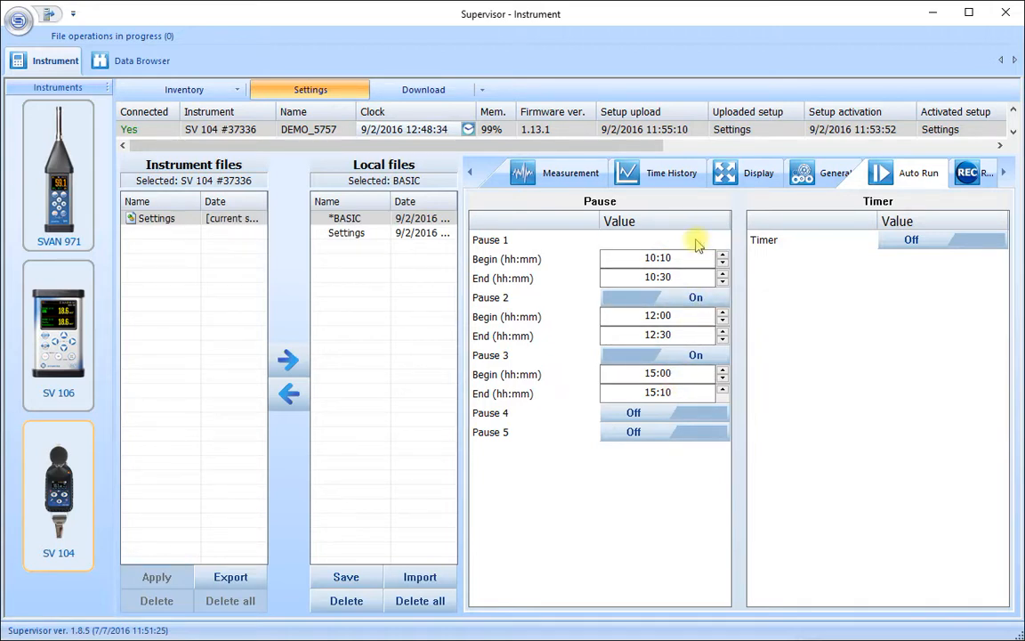
left_click(696, 258)
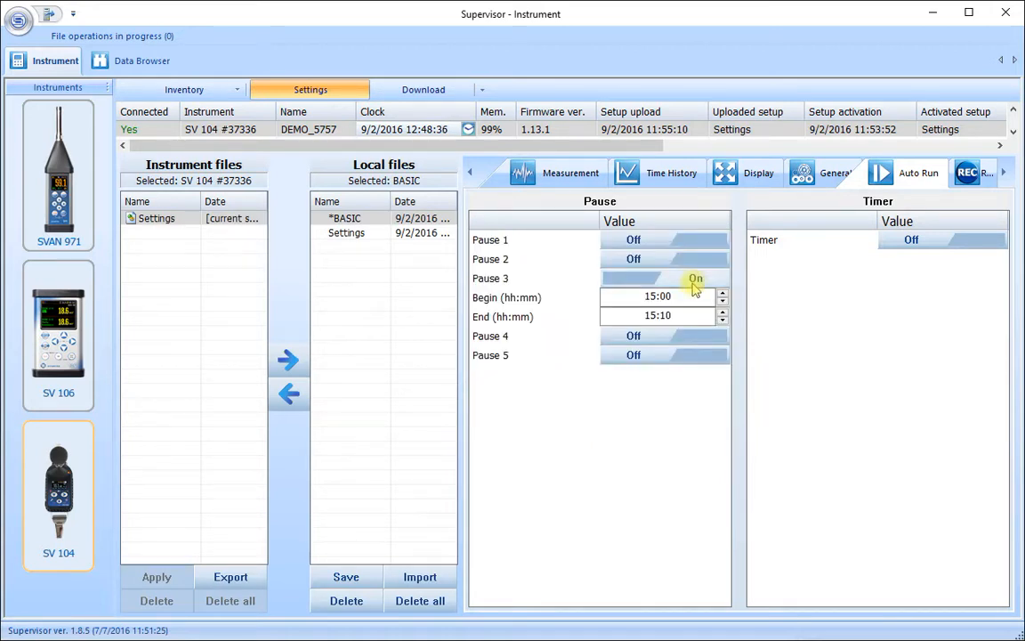
left_click(692, 278)
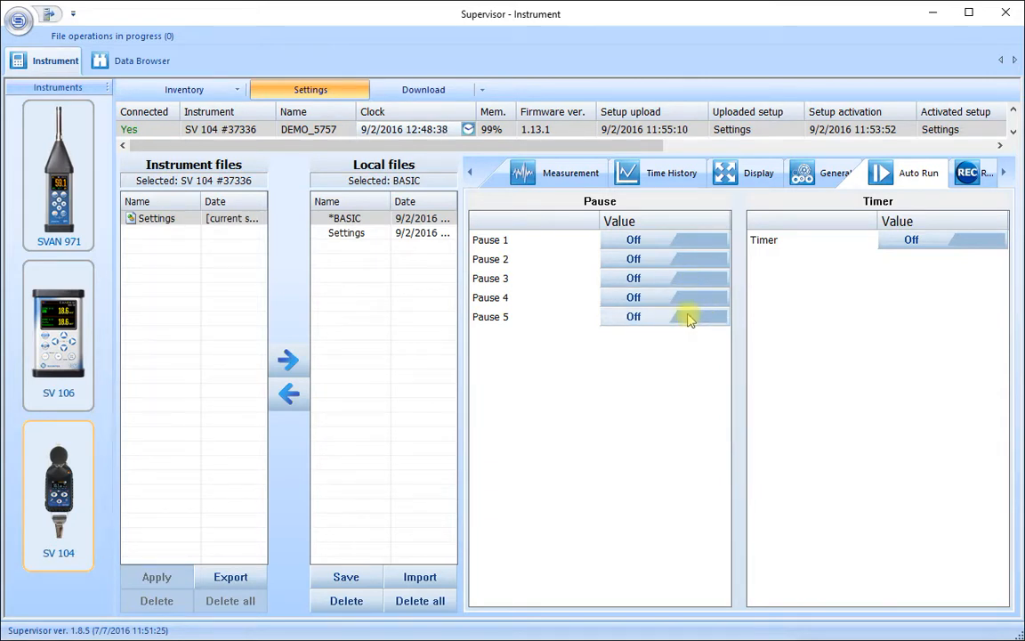
Step: Try the auto run timer with a maximum of 3 measurement days and turn it off again
left_click(946, 242)
left_click(961, 257)
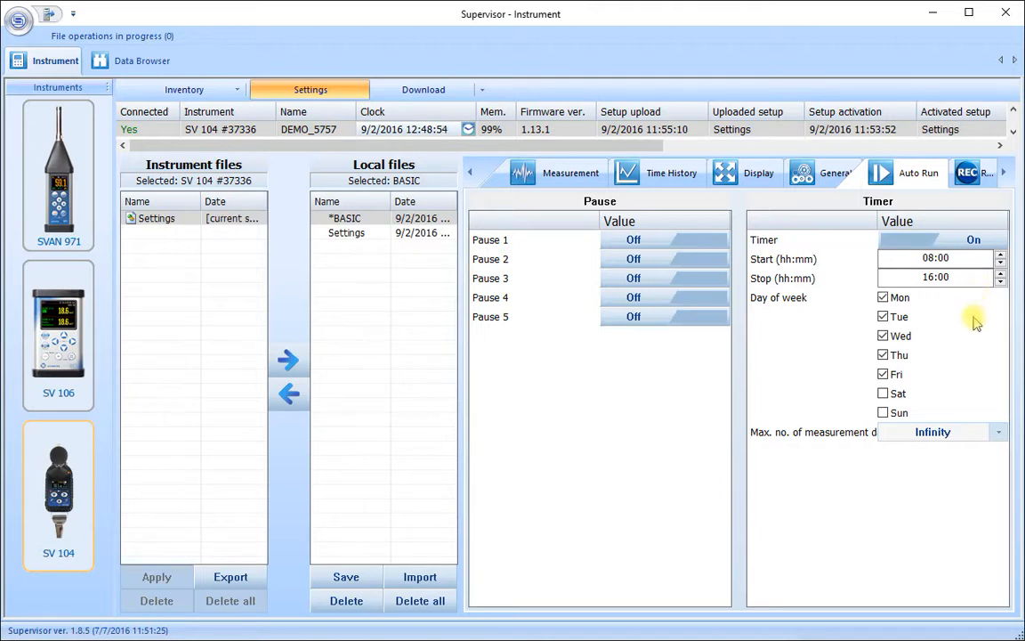
left_click(998, 436)
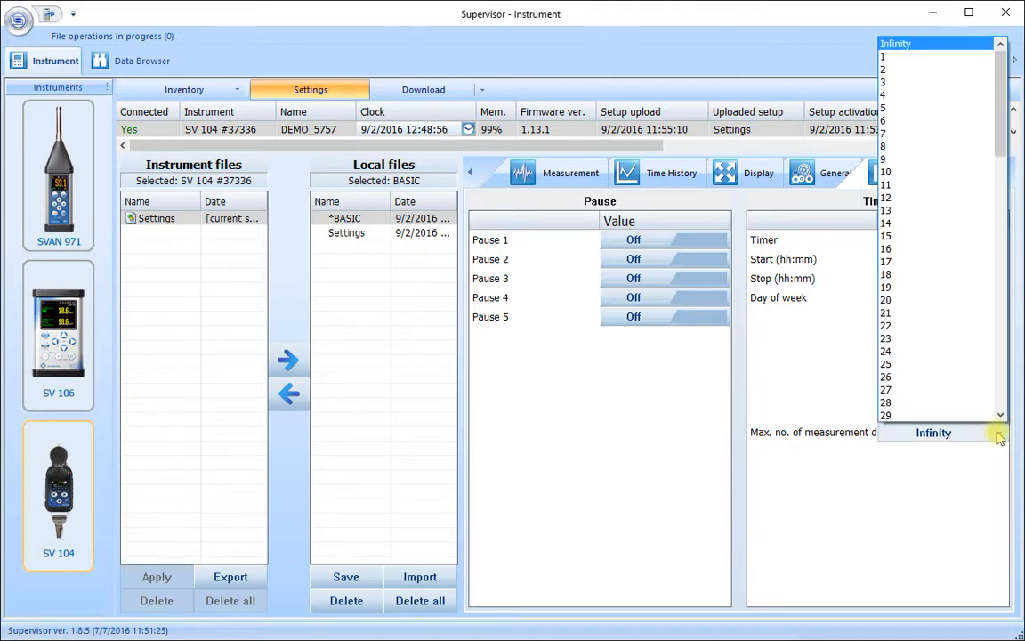
left_click(899, 82)
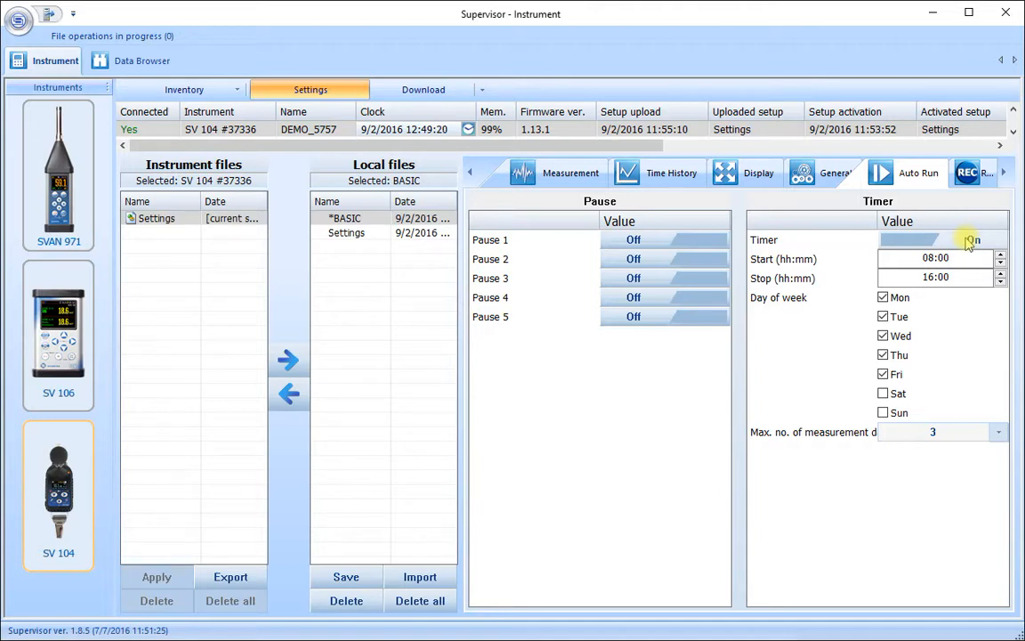
left_click(969, 241)
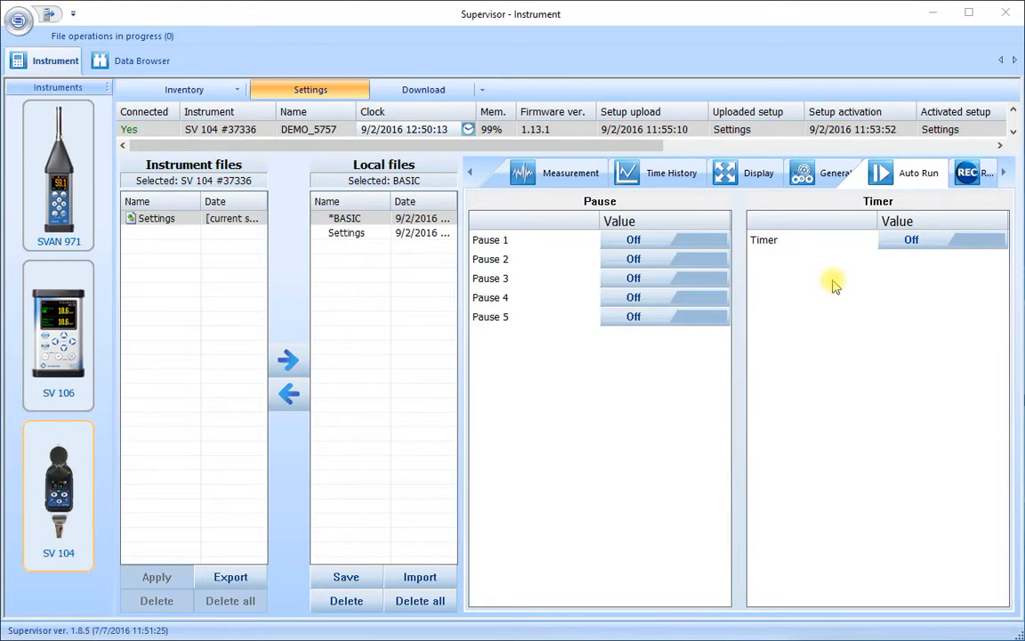
Step: Set the event recording mode to Continuous with 12 kHz sampling in the recording settings
left_click(970, 177)
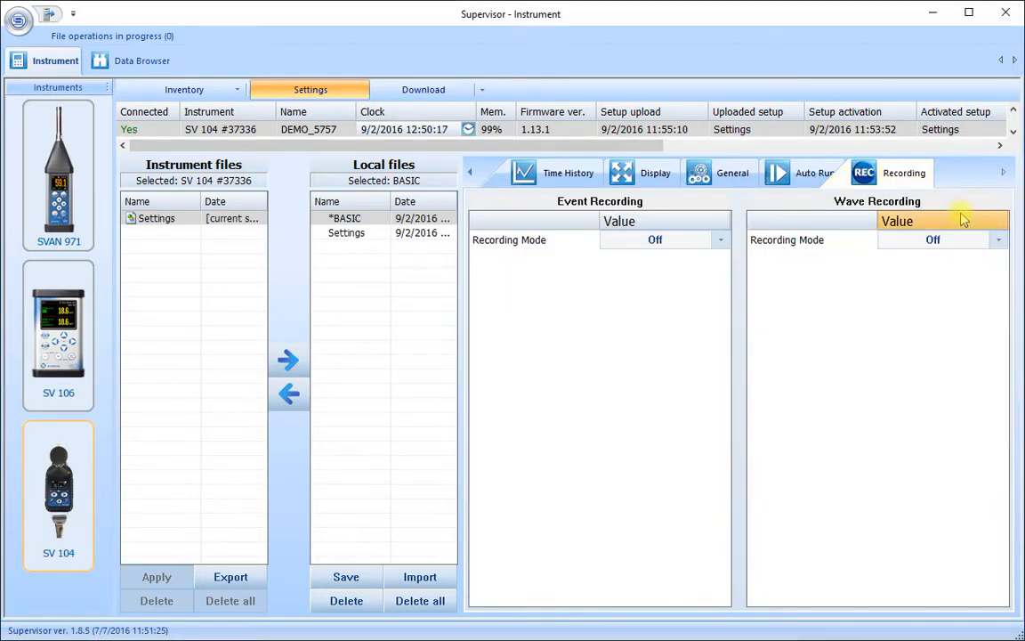
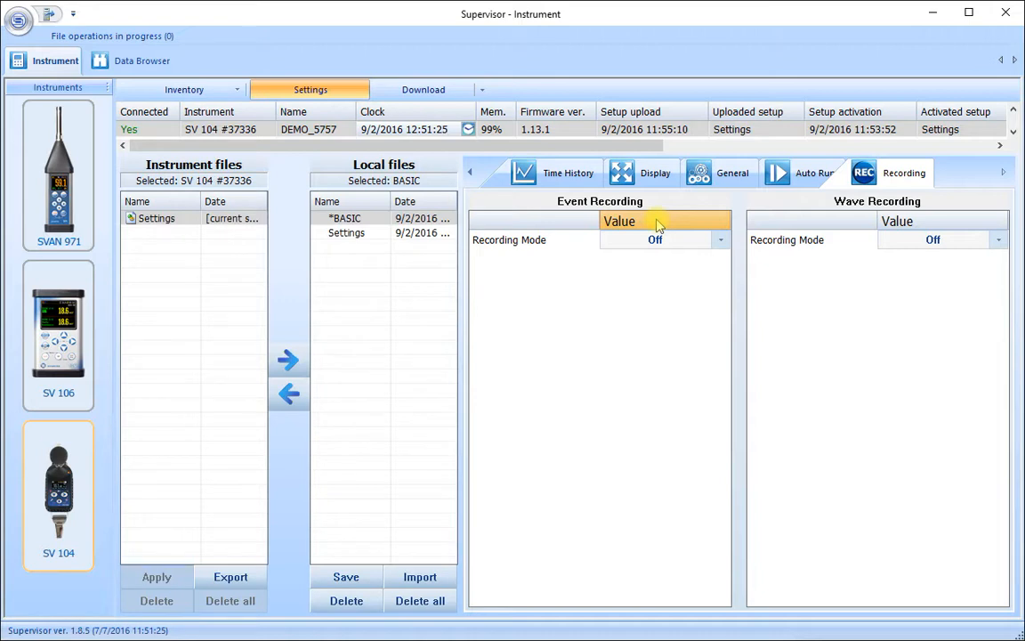
left_click(720, 241)
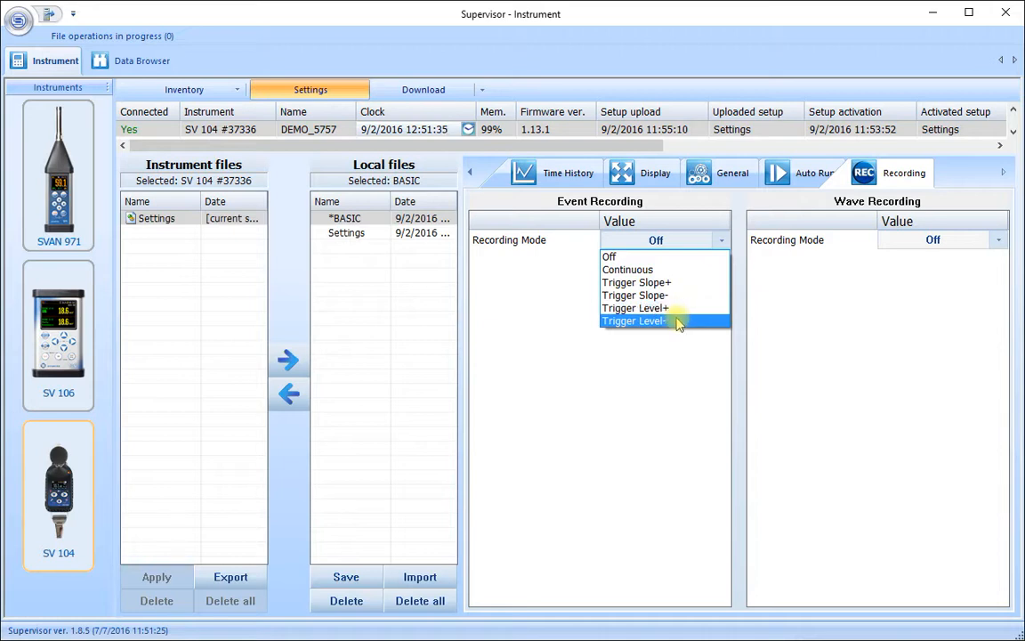
left_click(670, 269)
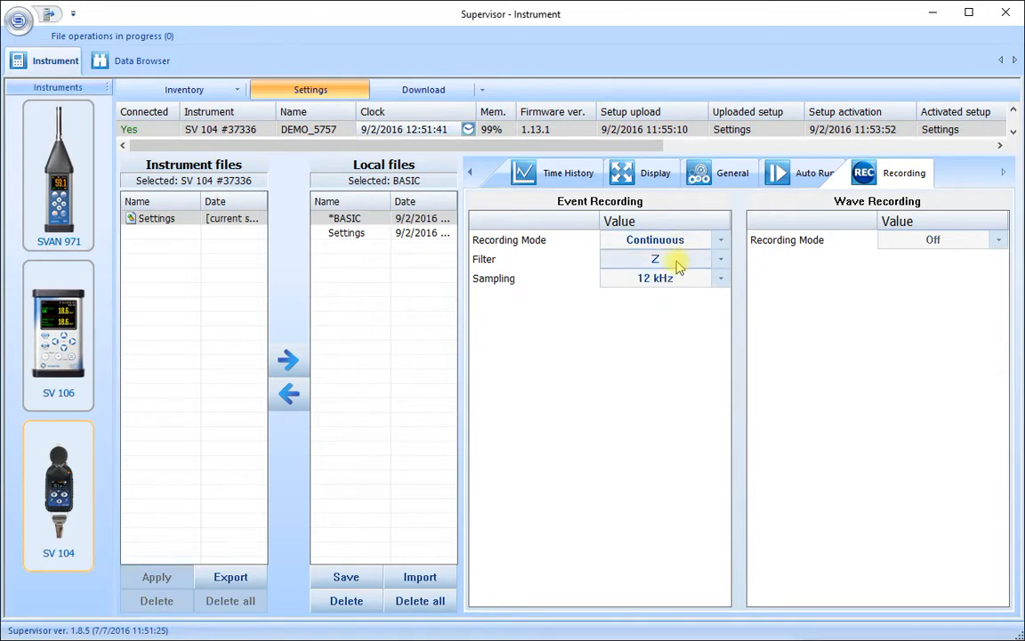
left_click(719, 280)
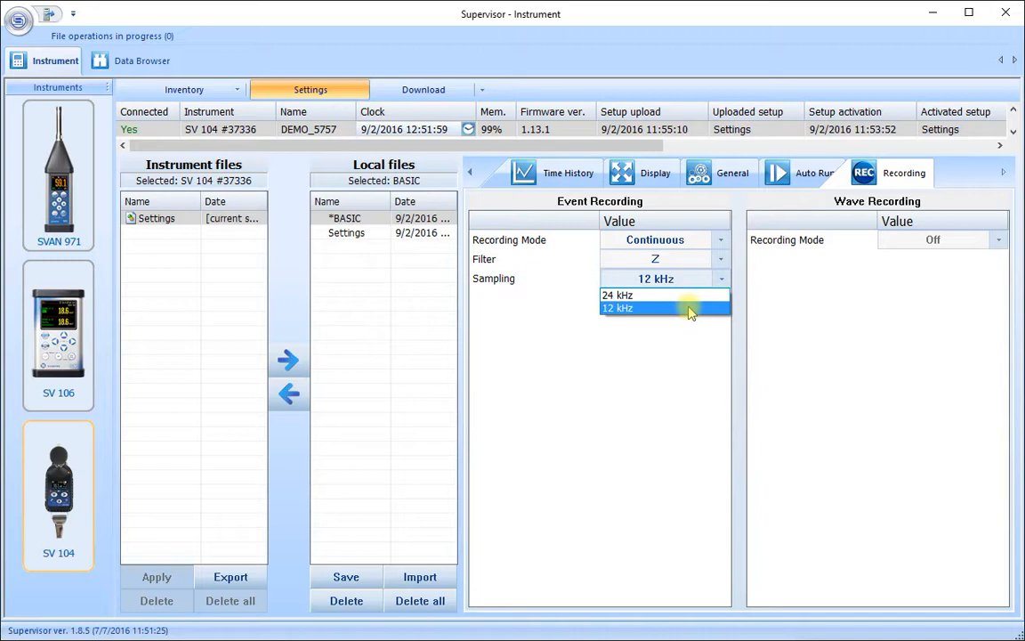
left_click(691, 309)
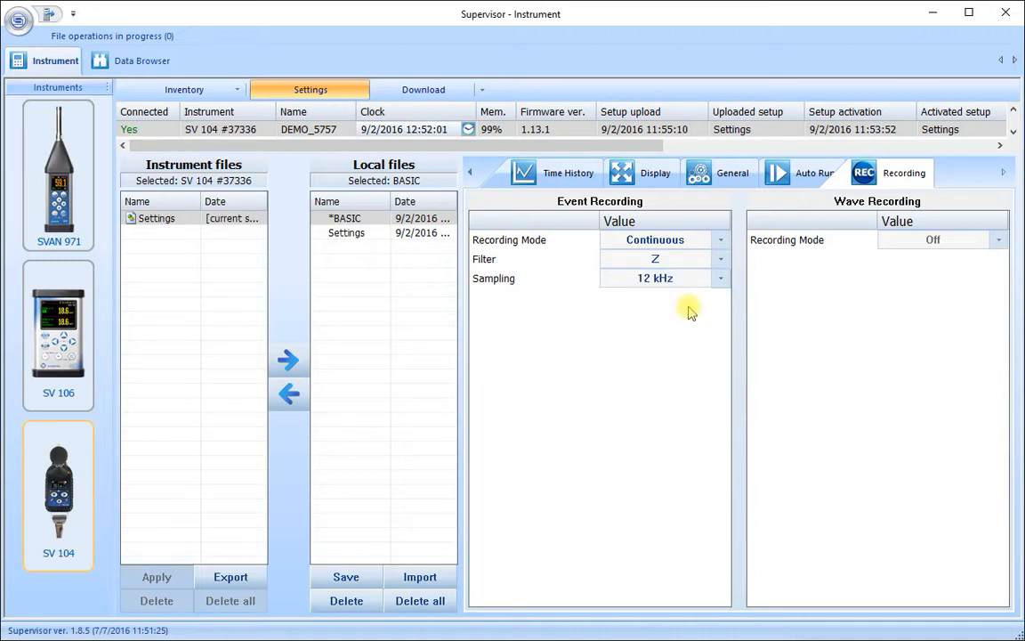
Step: Set the event recording mode to Trigger Slope+ with a trigger level of 90 dB
left_click(723, 242)
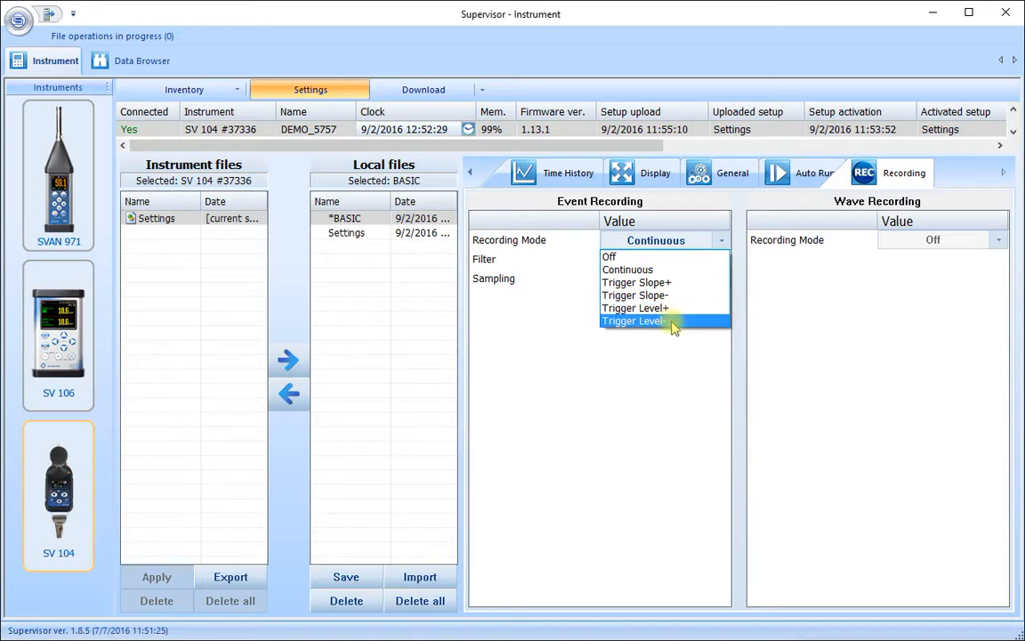
left_click(674, 282)
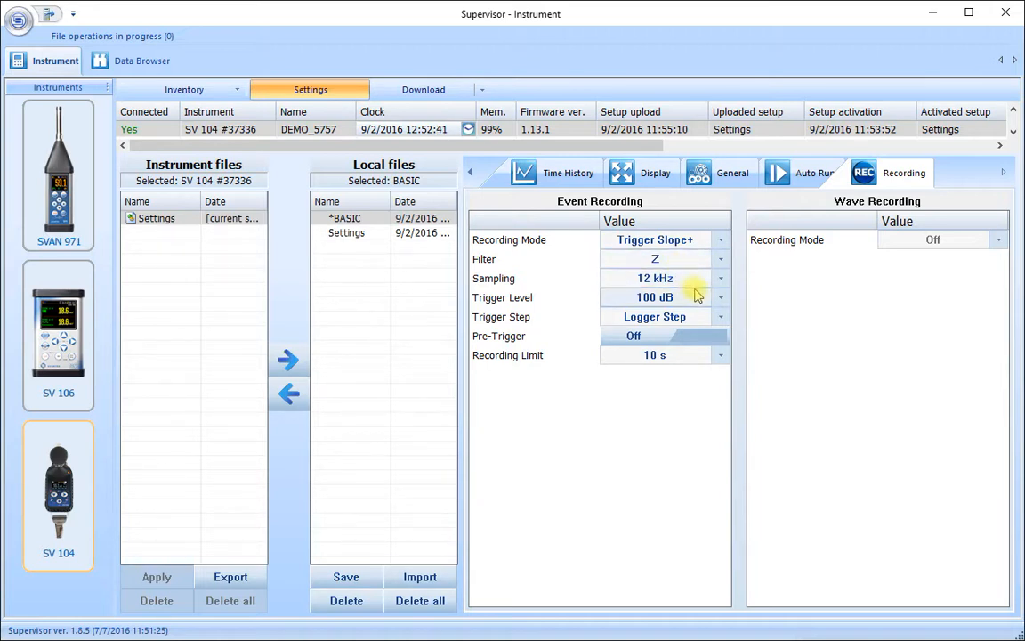
left_click(721, 298)
scroll(711, 347, "up", 10)
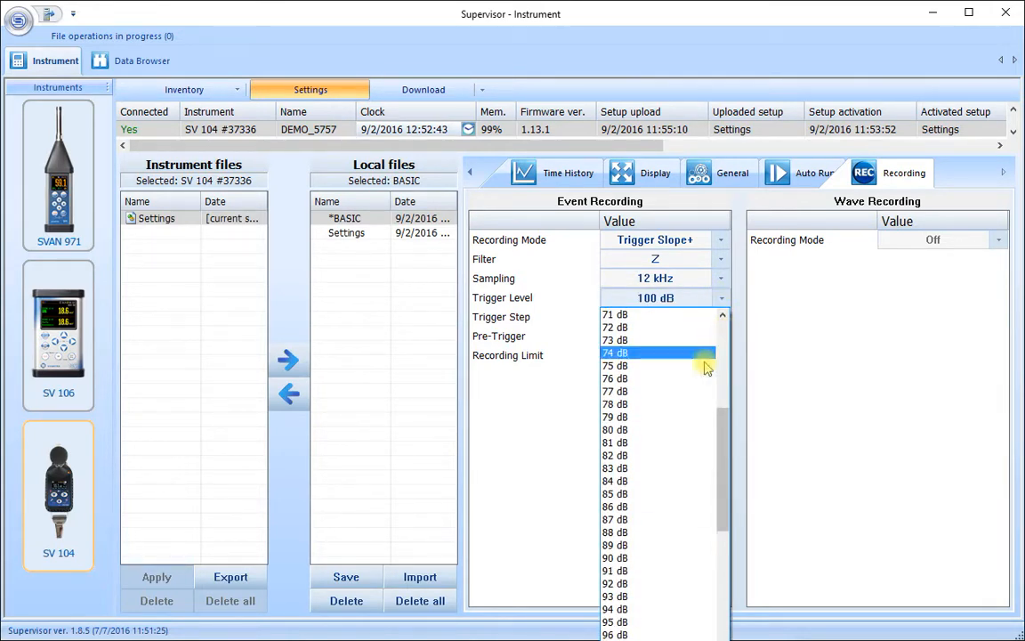
left_click(650, 557)
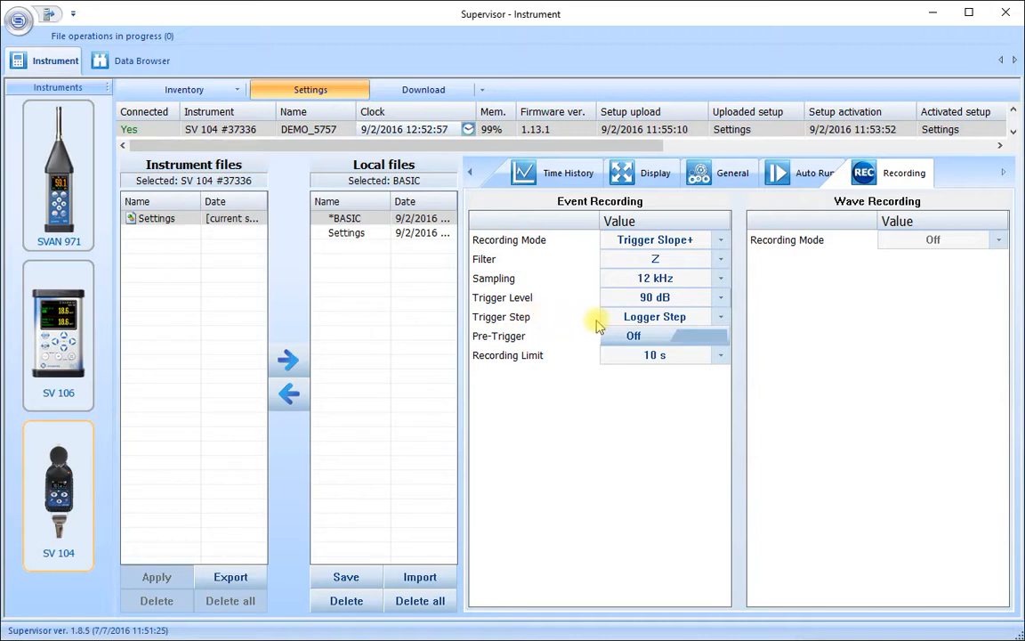
Step: Turn on Pre-Trigger for event recording and set the recording limit to 15 s
left_click(686, 338)
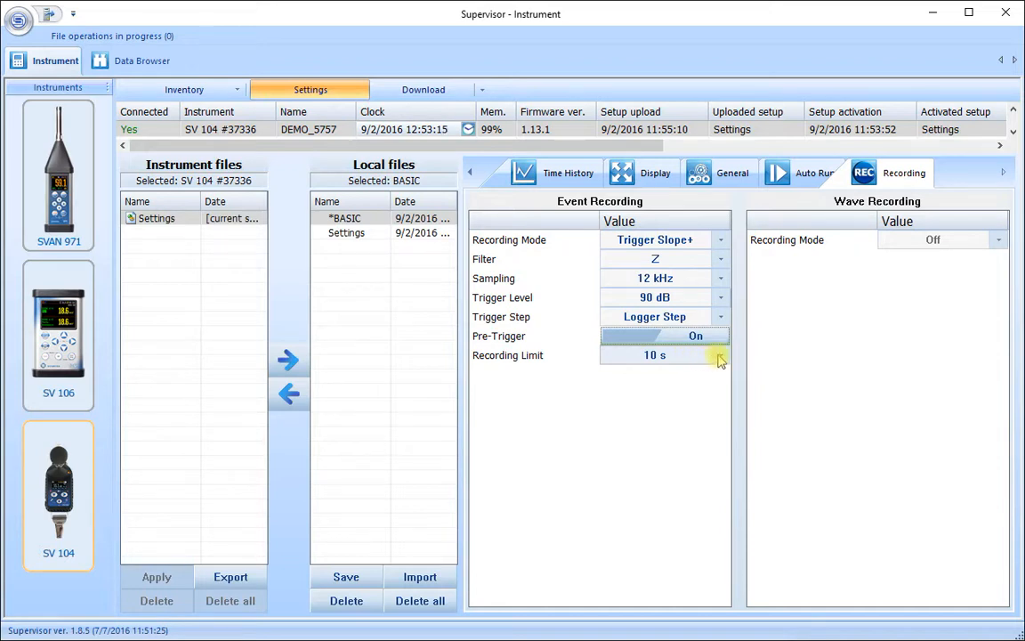
left_click(719, 357)
left_click_drag(722, 427, 722, 384)
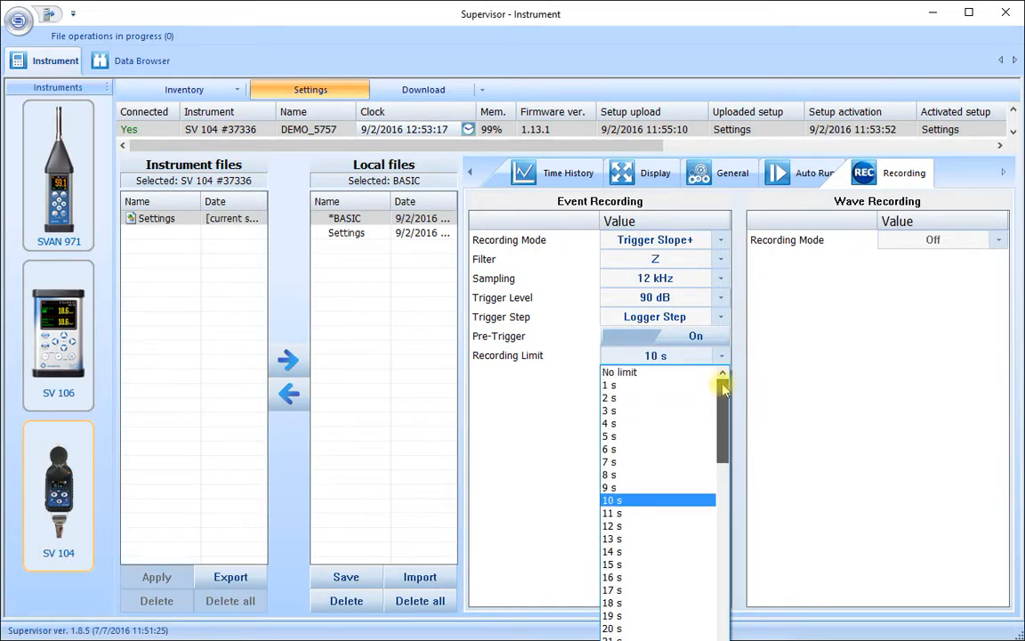
left_click(690, 372)
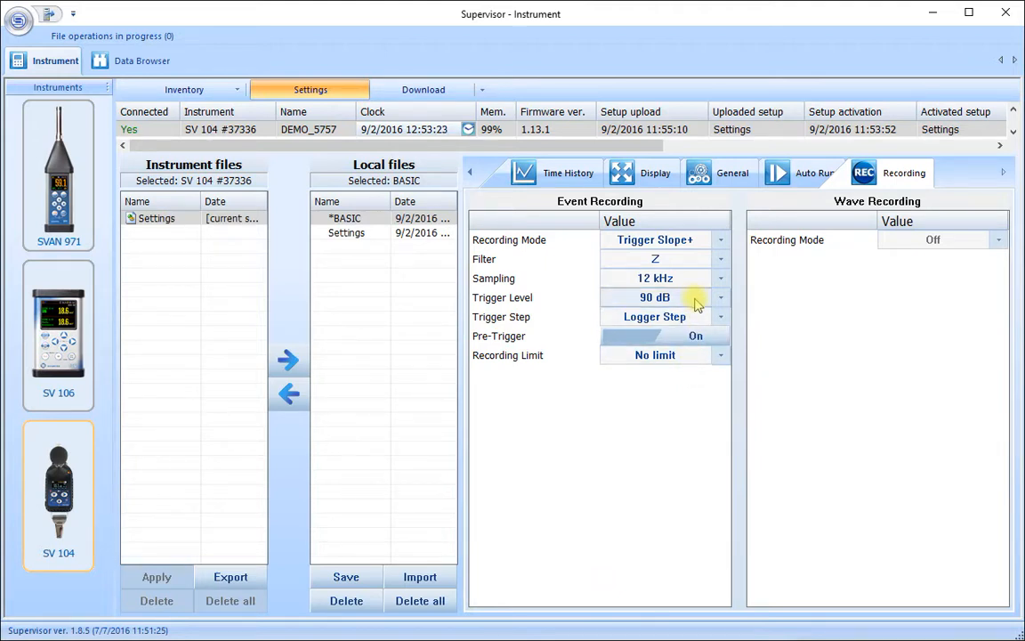
left_click(717, 356)
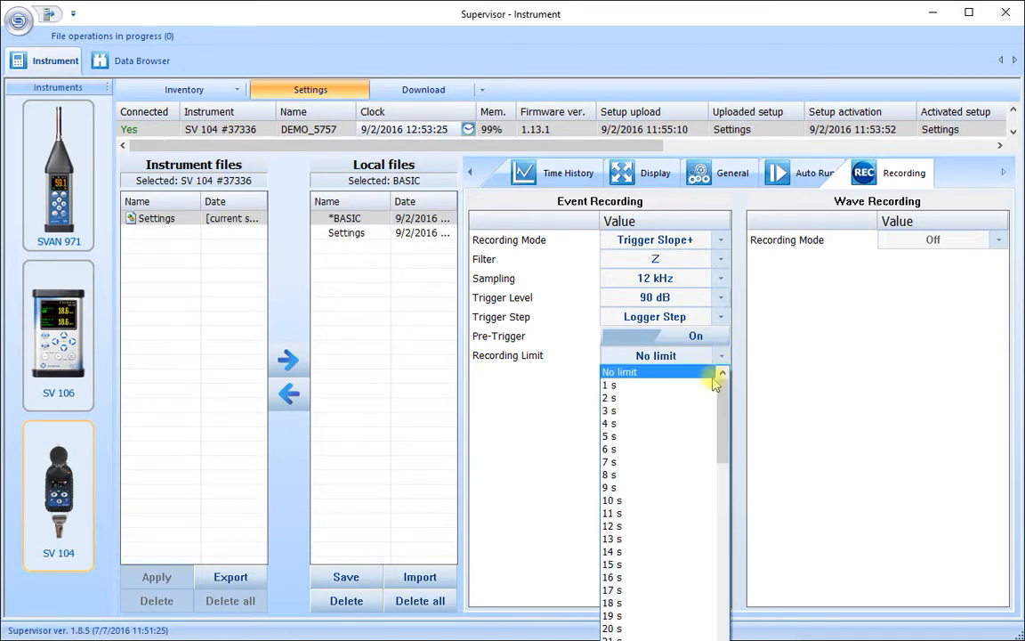
left_click(657, 564)
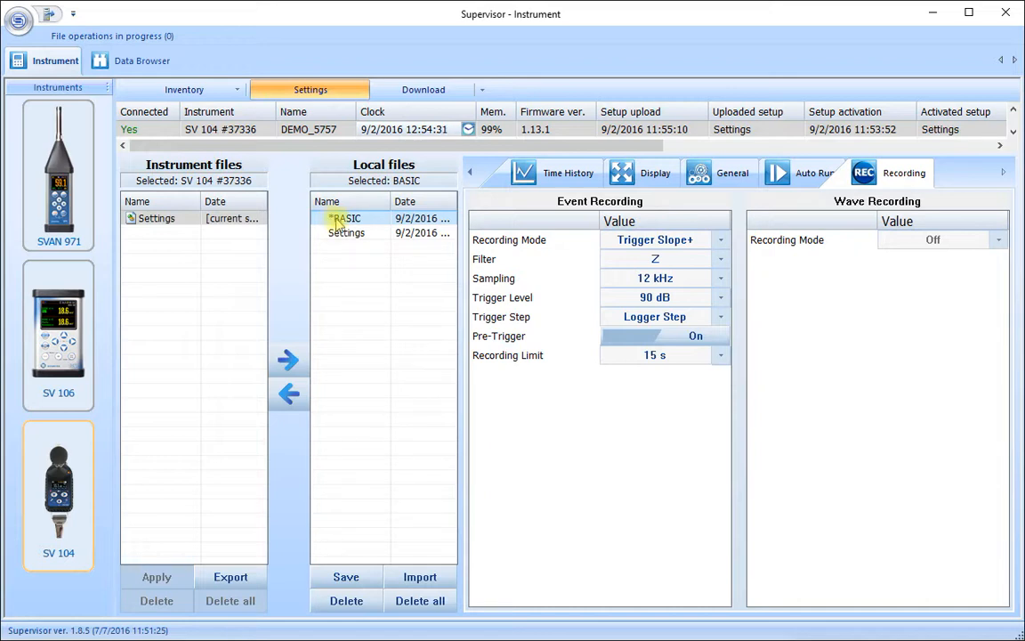
Step: Save the local BASIC setup file and upload it to the SV 104 instrument
left_click(347, 580)
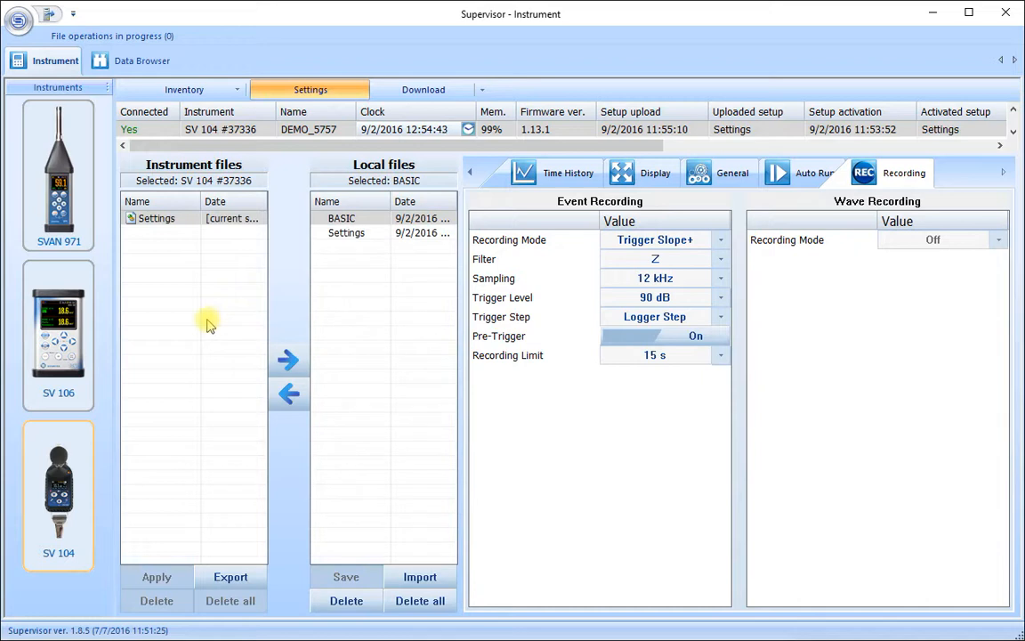
left_click(289, 395)
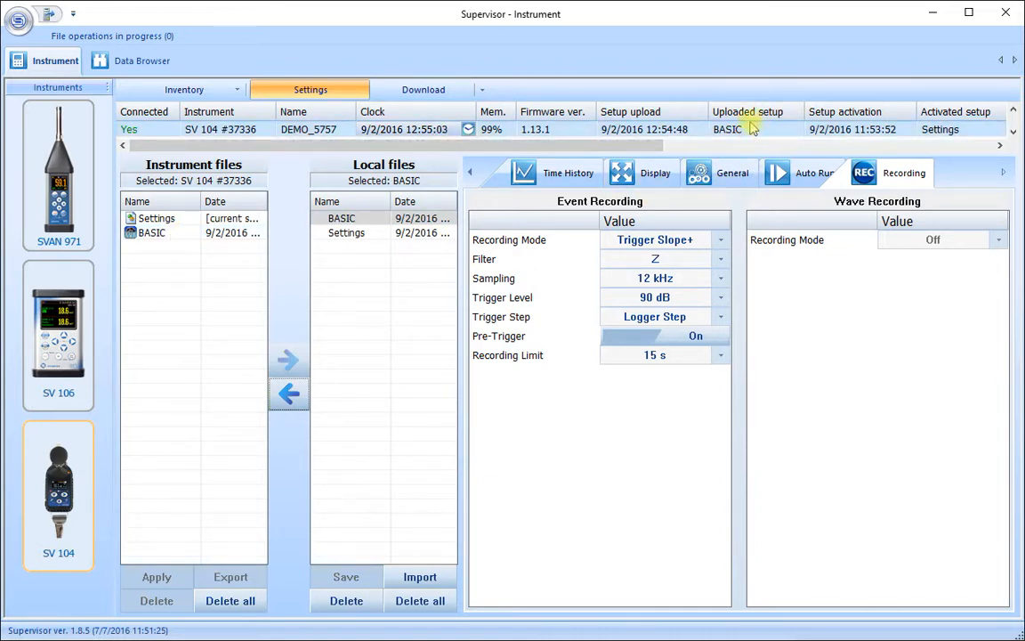
Step: Activate the uploaded BASIC setup file on the SV 104 instrument
left_click(174, 235)
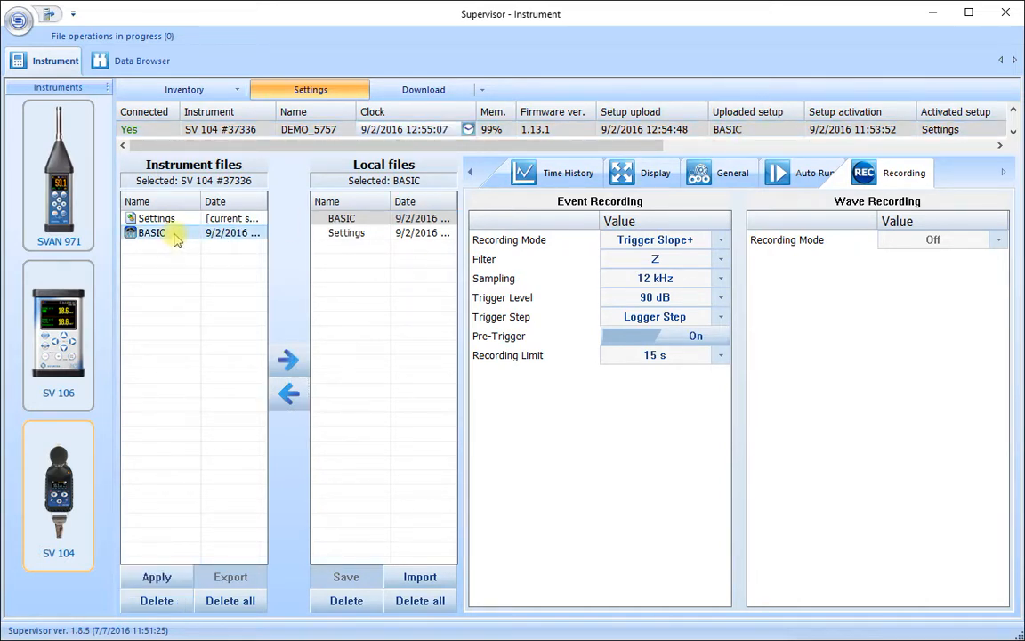
left_click(157, 578)
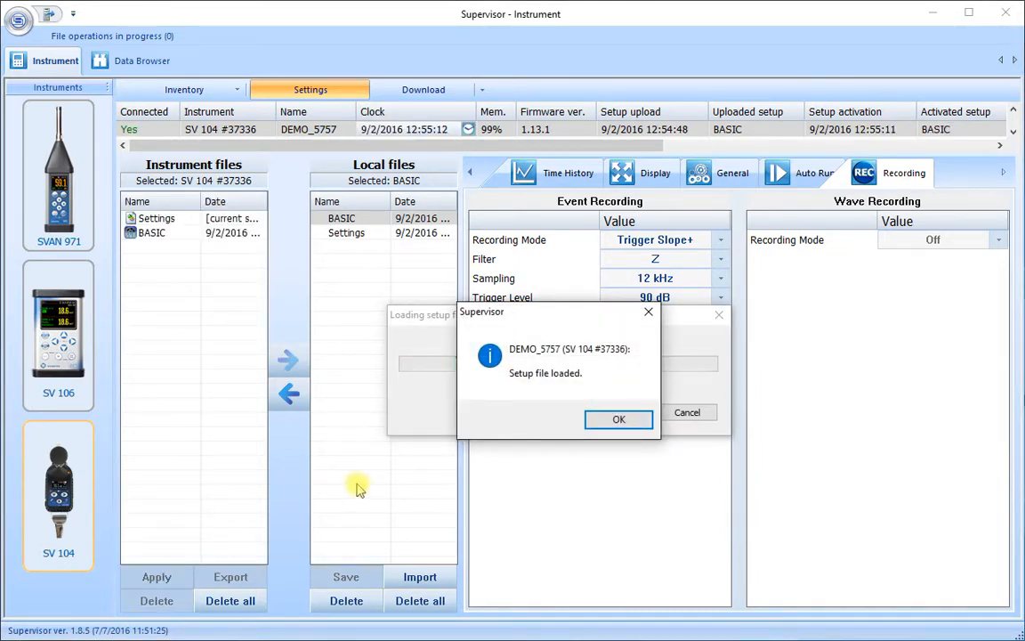
left_click(622, 419)
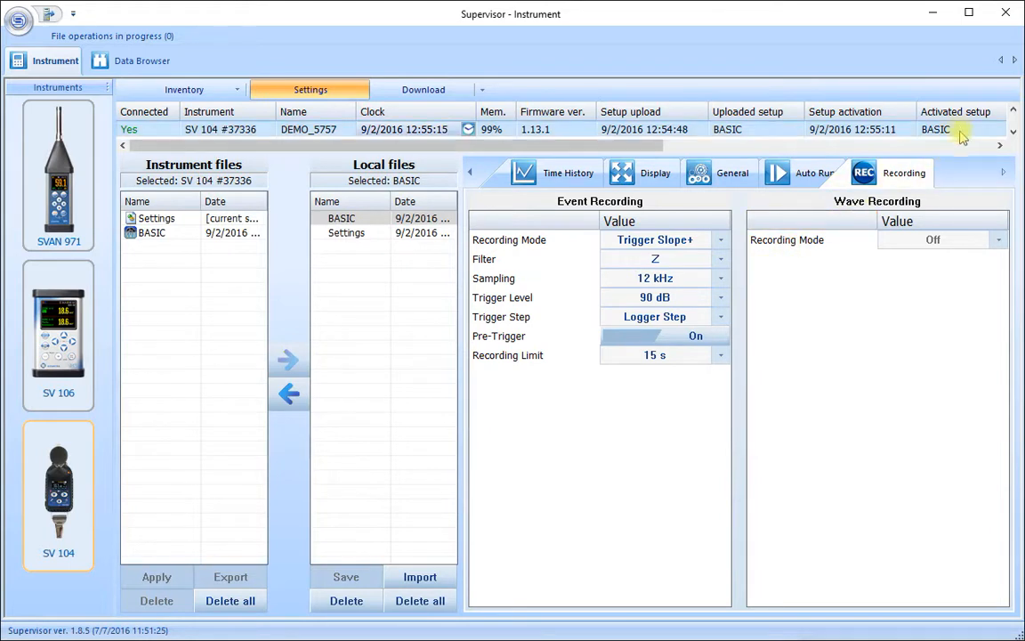